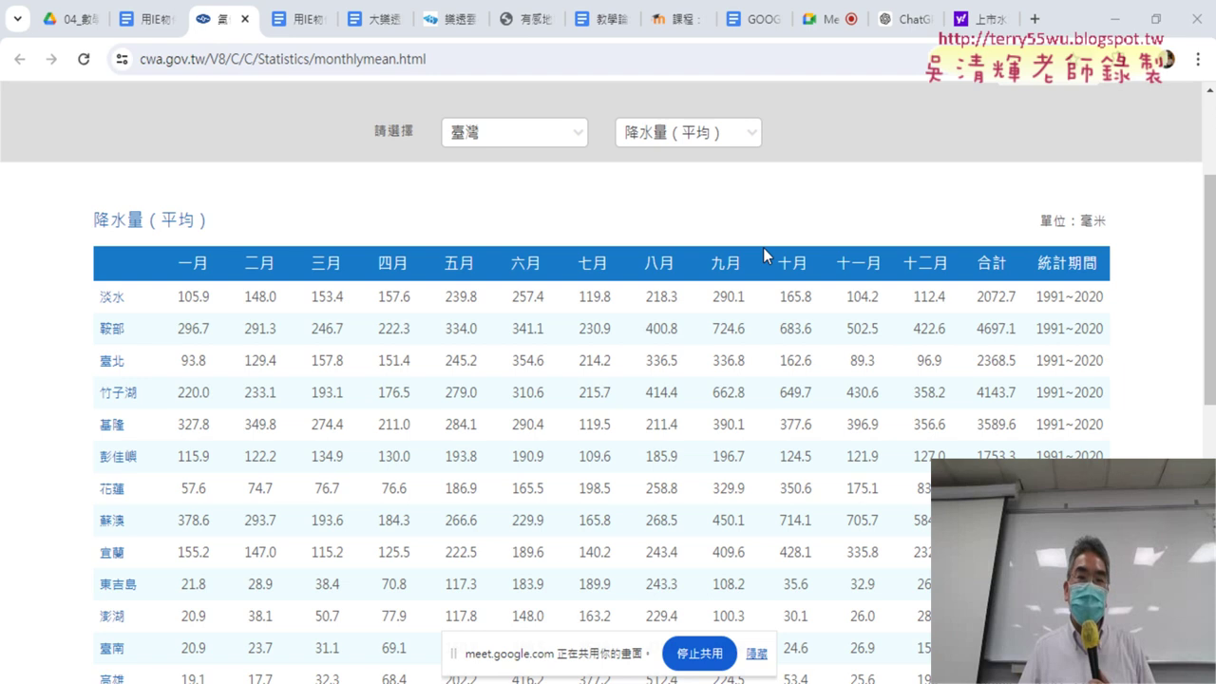
Show the statistics-type list, keep rainfall average selected, and mark up the selector with red annotations
left_click(674, 132)
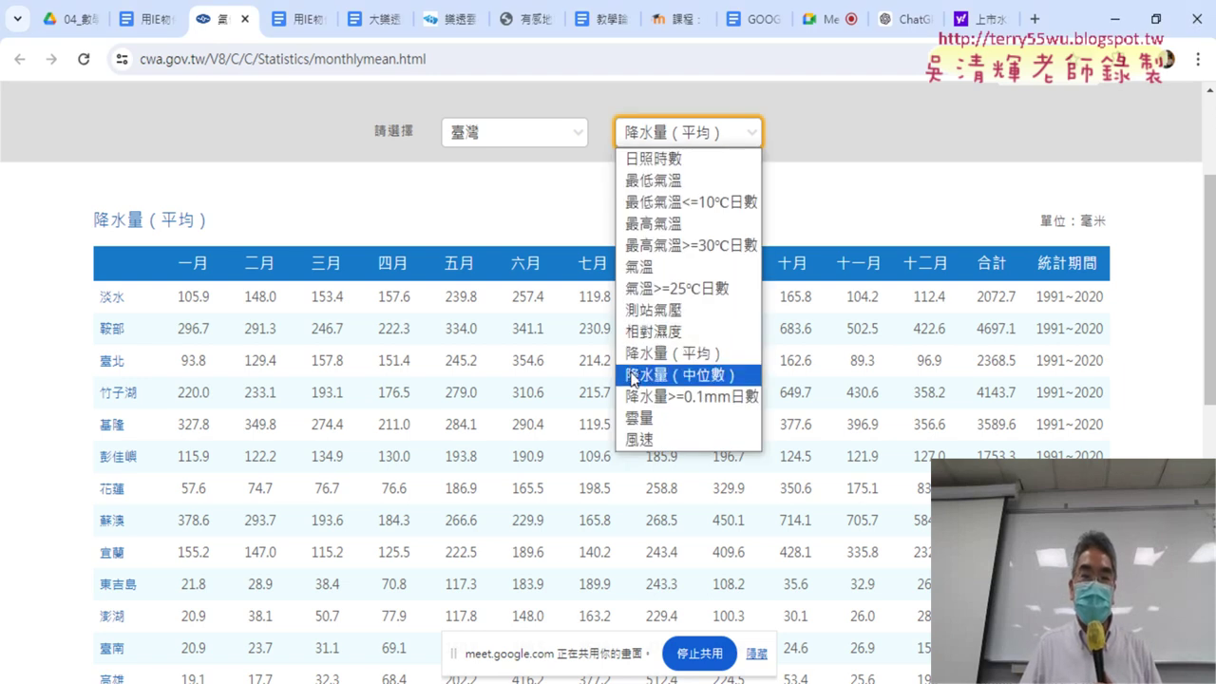
left_click(486, 288)
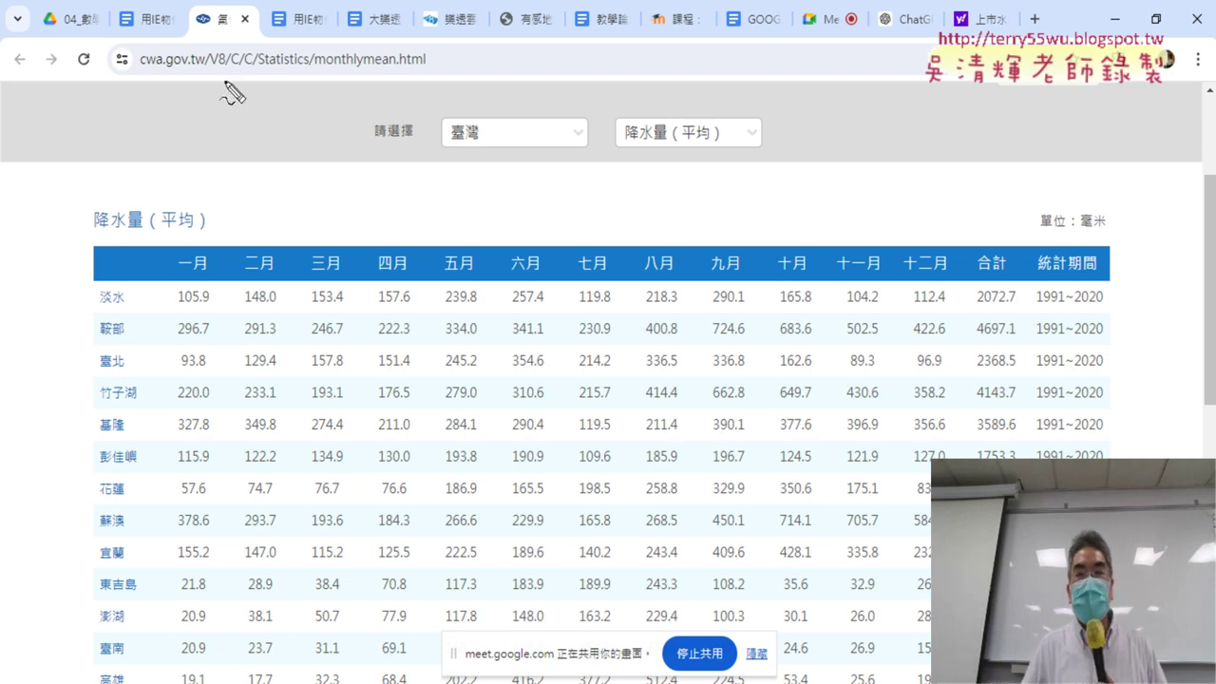
left_click_drag(180, 31, 266, 159)
left_click_drag(206, 123, 276, 95)
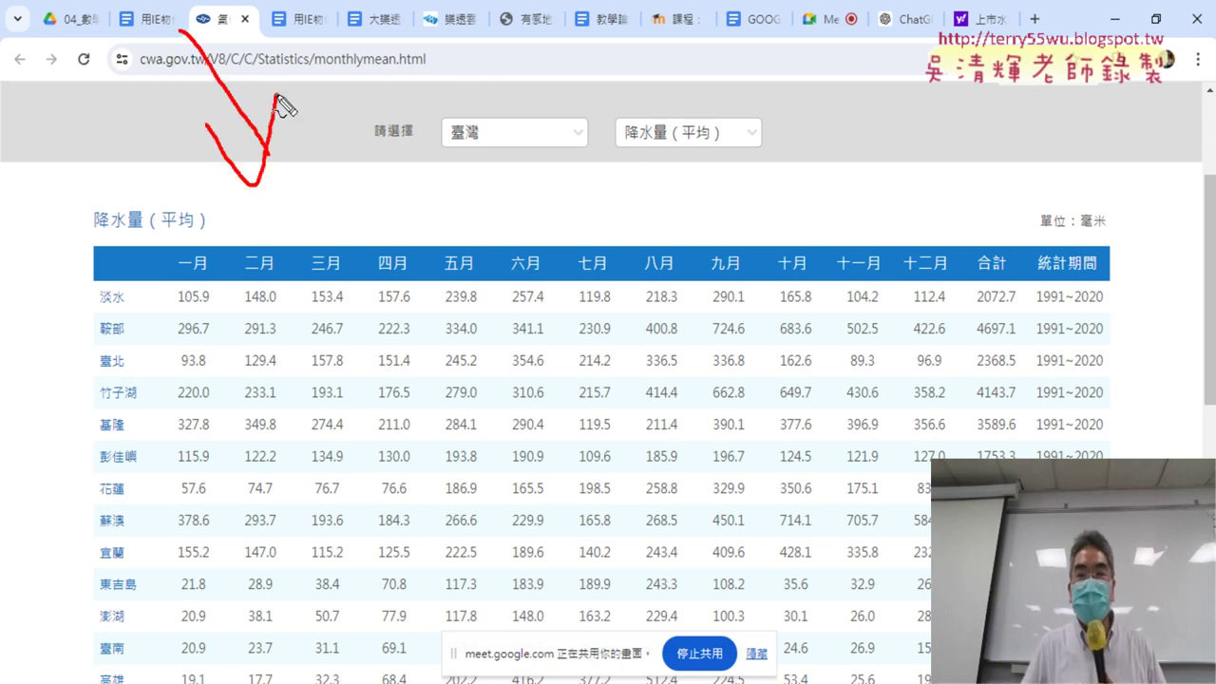
mouse_move(737, 184)
left_mouse_down()
mouse_move(782, 139)
mouse_move(693, 152)
left_mouse_up()
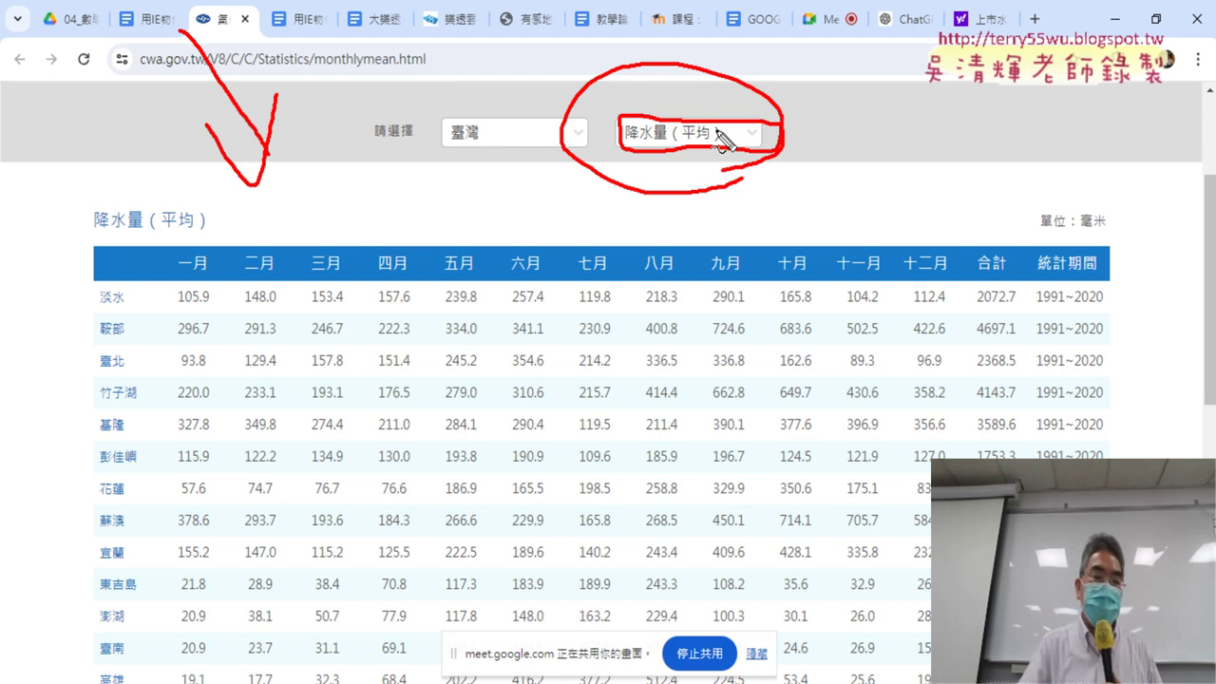
key("Escape")
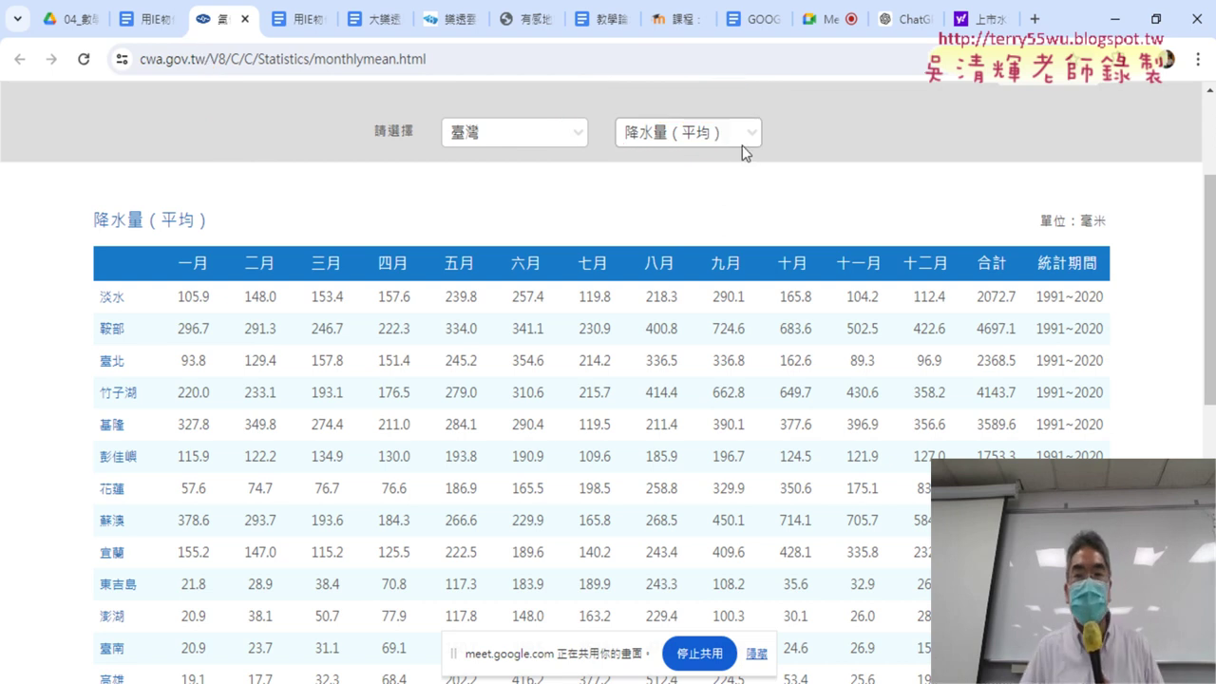
Inspect the statistics selector in DevTools and expand select#Item to list its option values
right_click(724, 136)
left_click(779, 537)
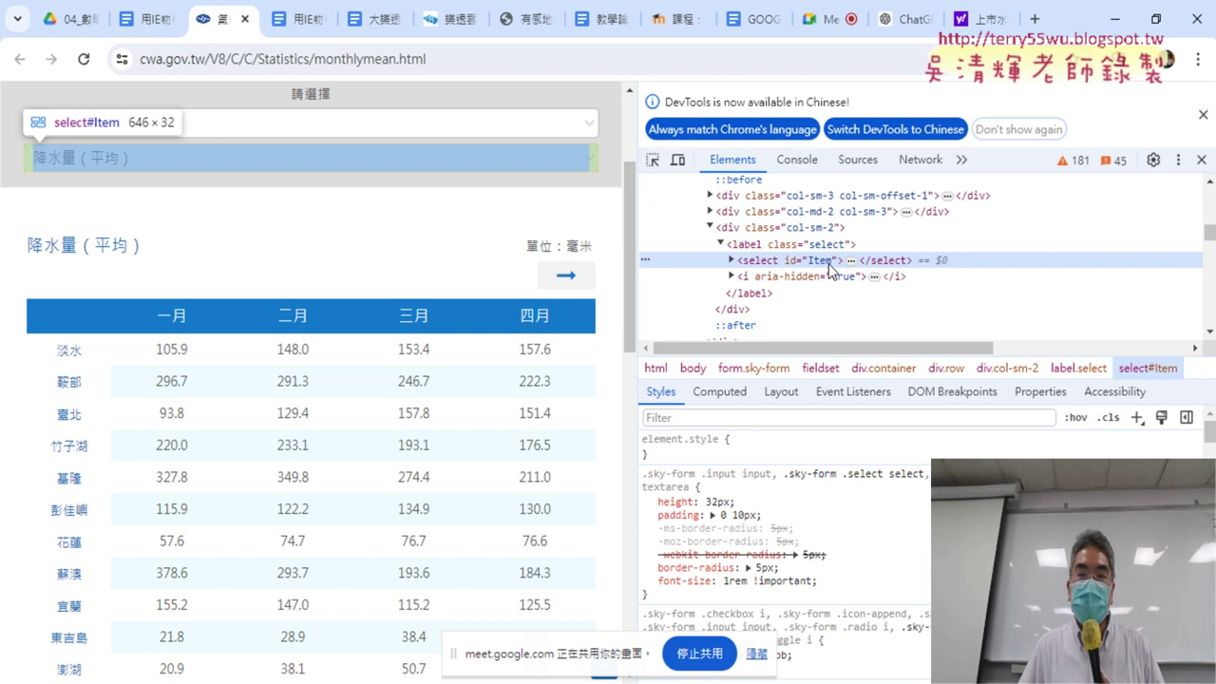
double_click(827, 264)
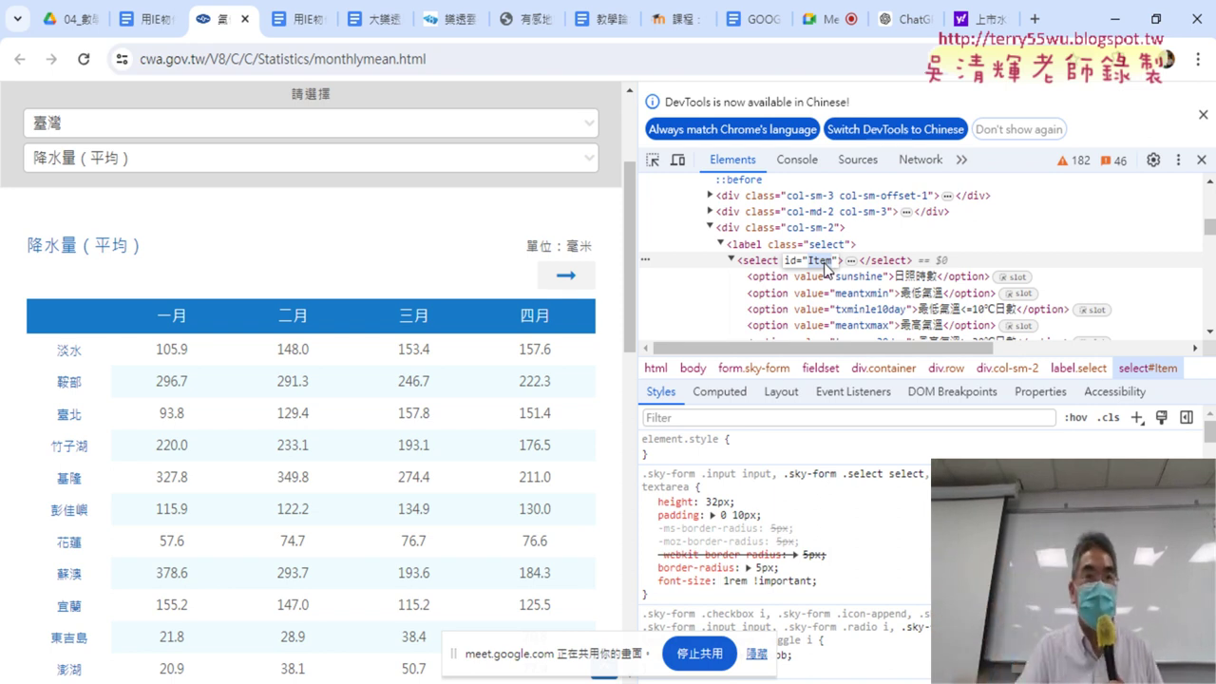
Select the yellow dropdown-switching code block in the Docs notes, then switch to the VBA editor
left_click(147, 19)
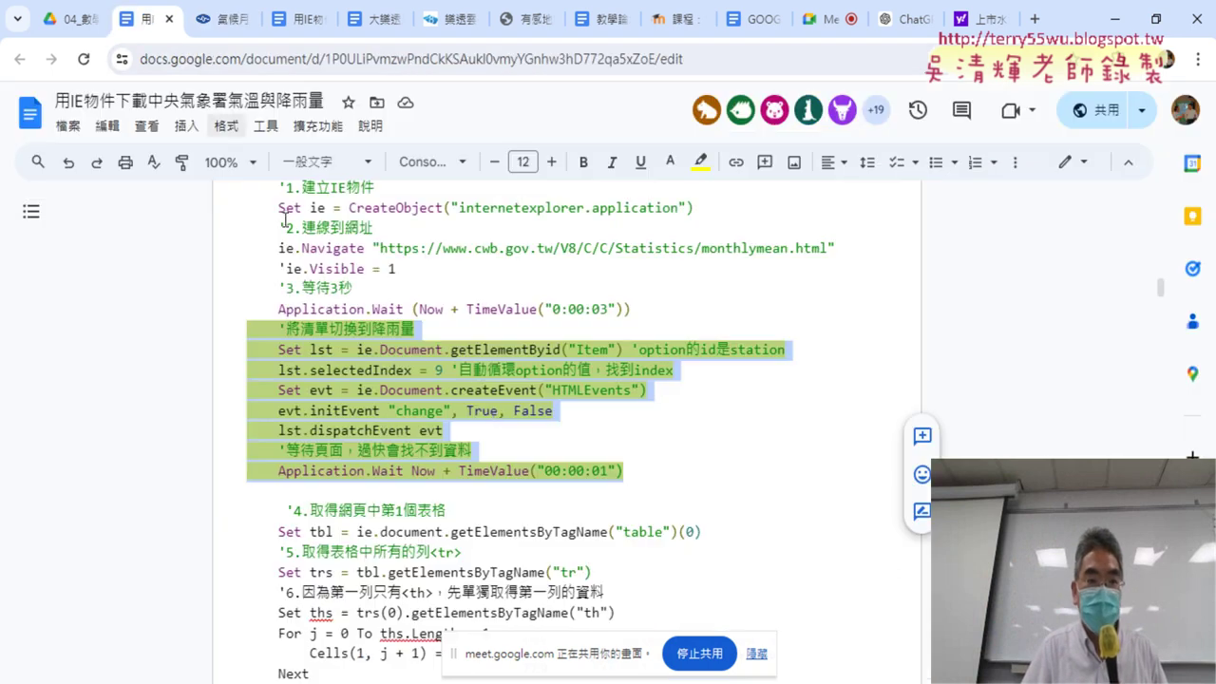
left_click(597, 477)
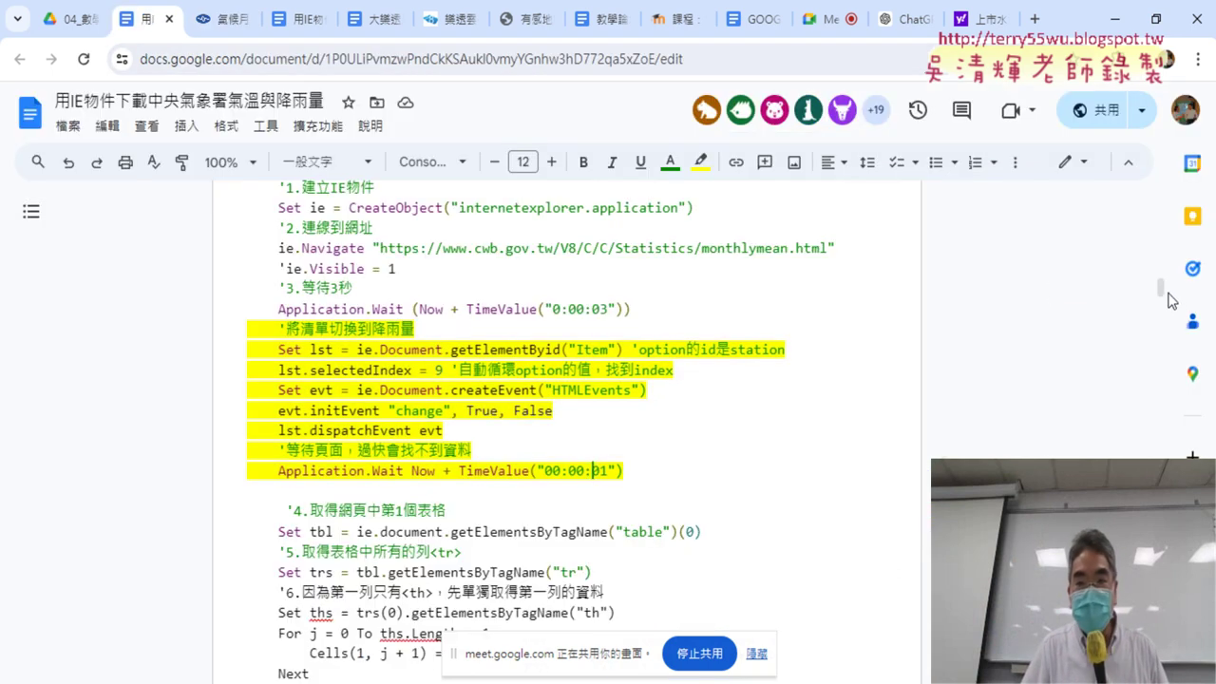
left_click_drag(623, 472, 249, 329)
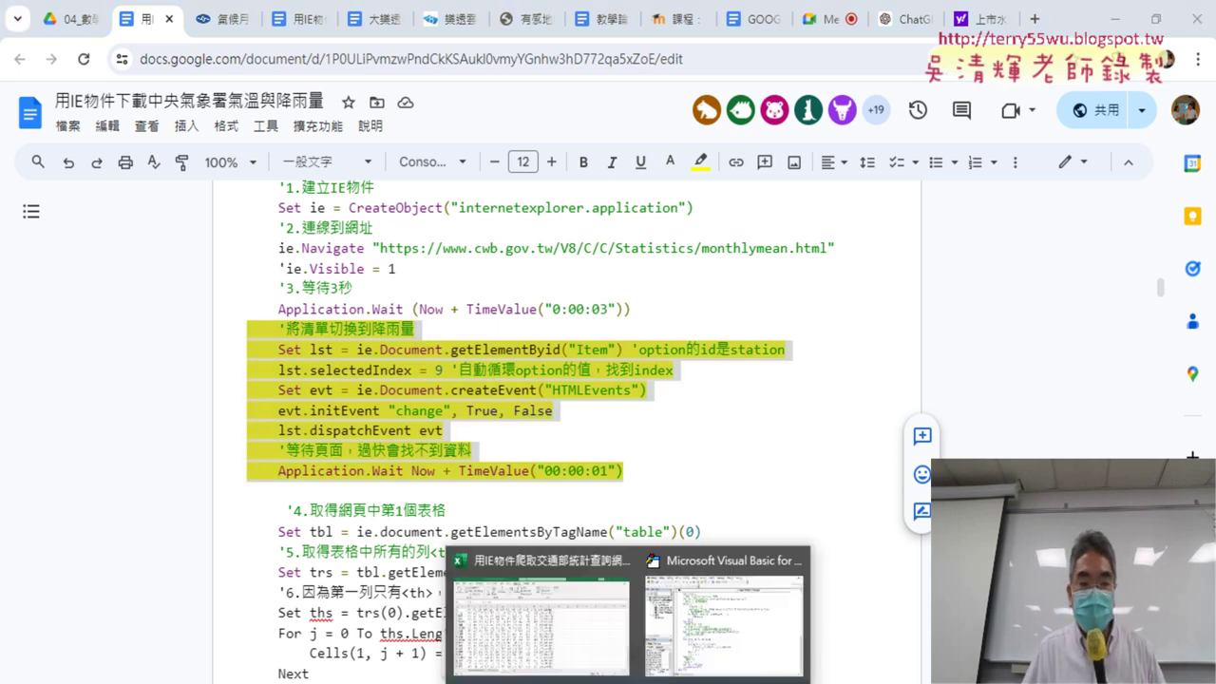
left_click(694, 623)
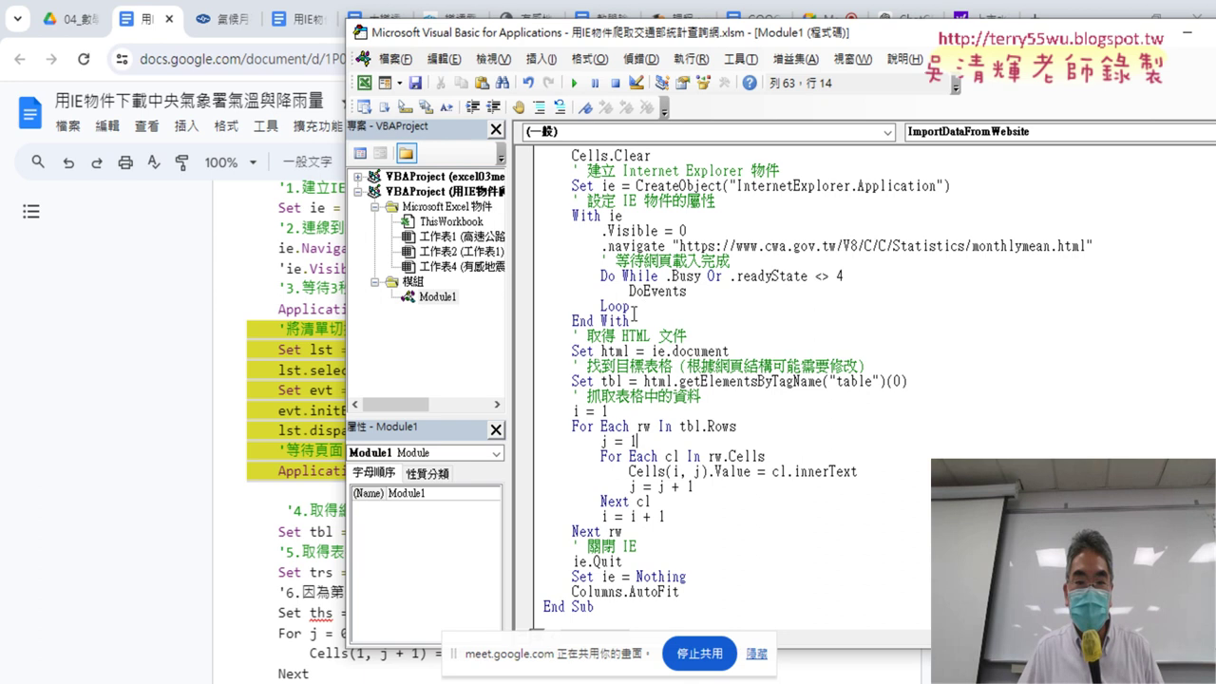
Paste the dropdown-switching code on a new unindented line after End With
left_click_drag(573, 215, 624, 213)
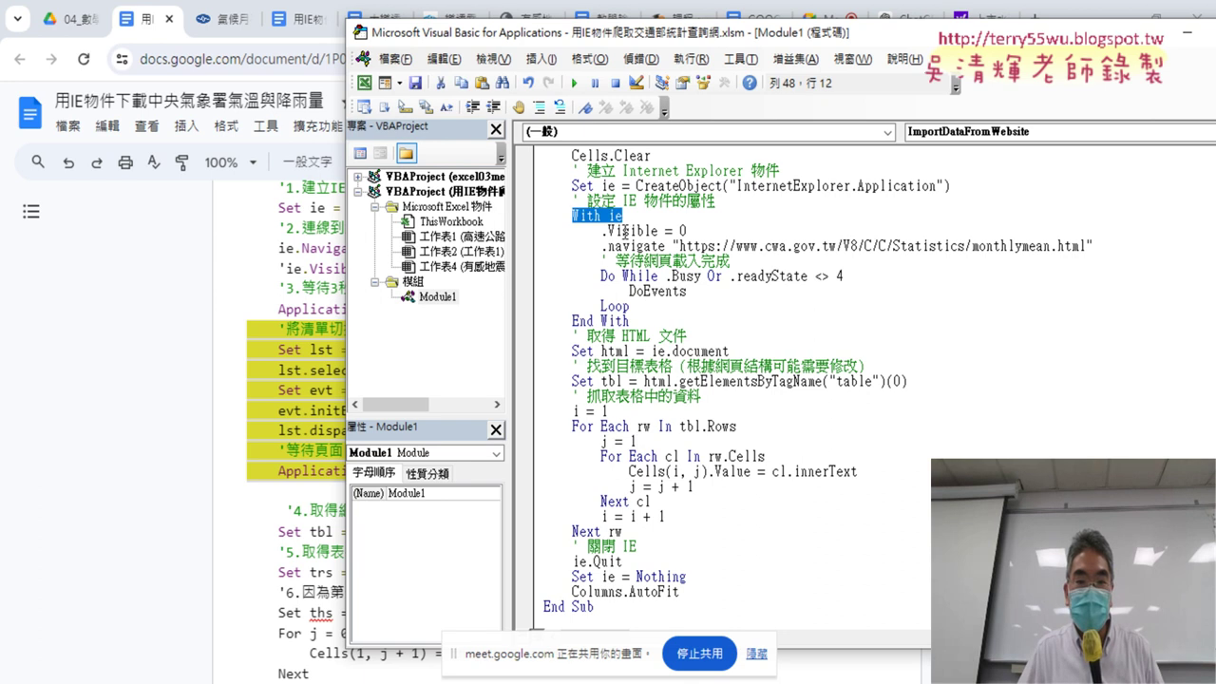
left_click(641, 323)
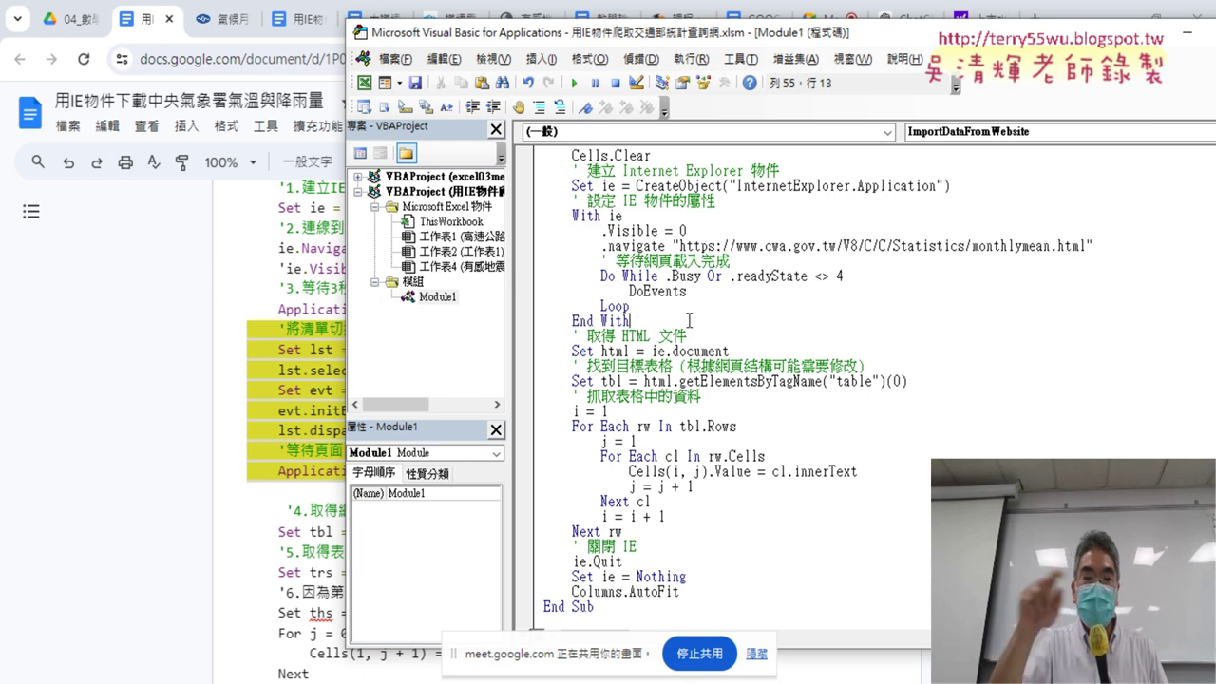
key("Return")
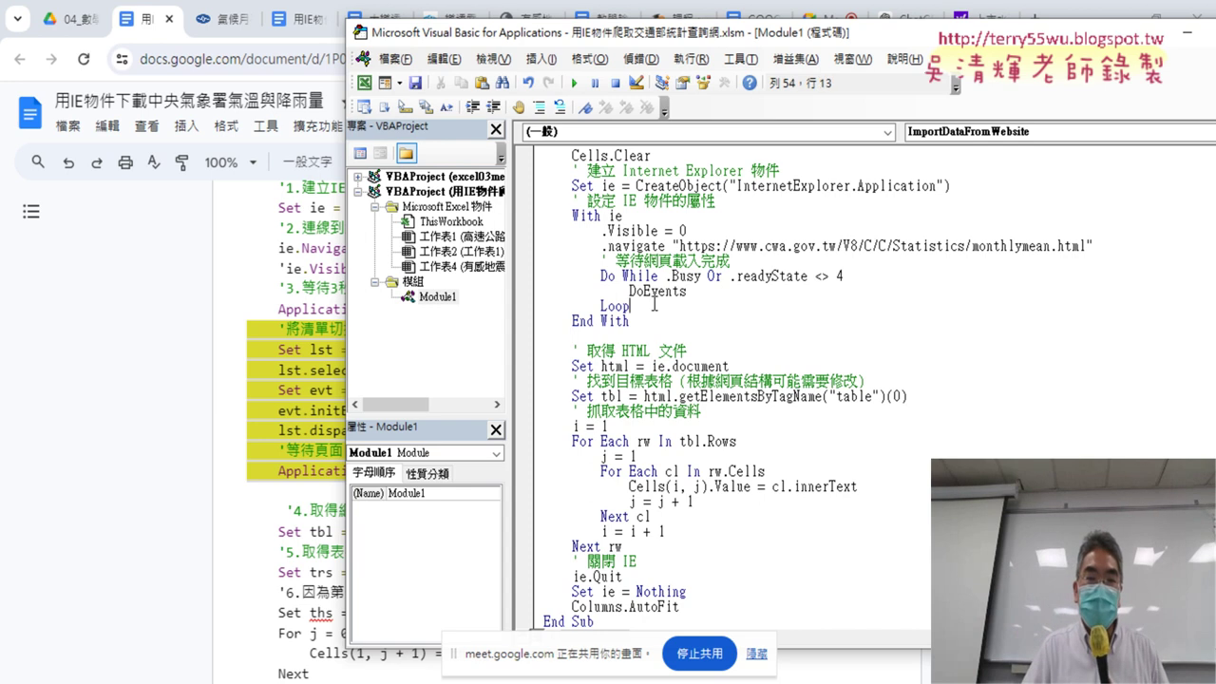
left_click_drag(628, 306, 540, 282)
left_click(808, 331)
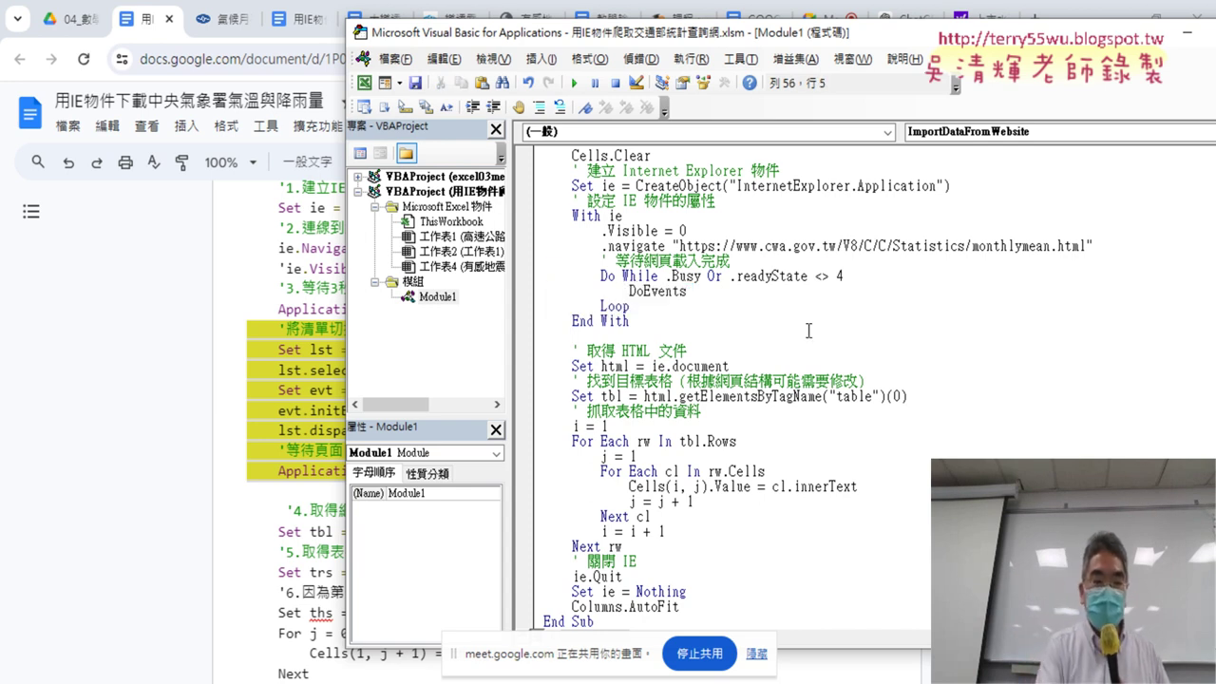
key("Home")
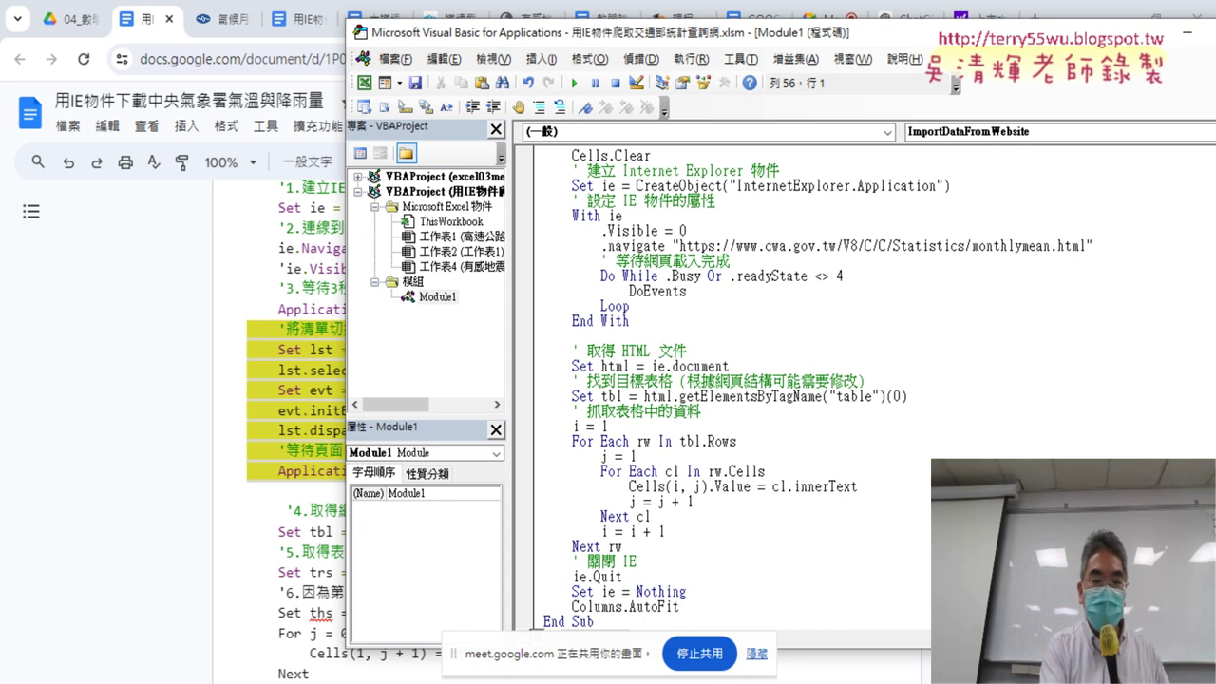
type("'將清單切換到降雨量     Set lst = ie.Document.getElementByid(\"Item\") 'option的id是station     lst.selectedIndex = 9 '自動循環option的值，找到index     Set evt = ie.Document.createEvent(\"HTMLEvents\")     evt.initEvent \"change\", True, False     lst.dispatchEvent evt     '等待頁面，過快會找不到資料     Application.Wait Now + TimeValue(\"00:00:01\")")
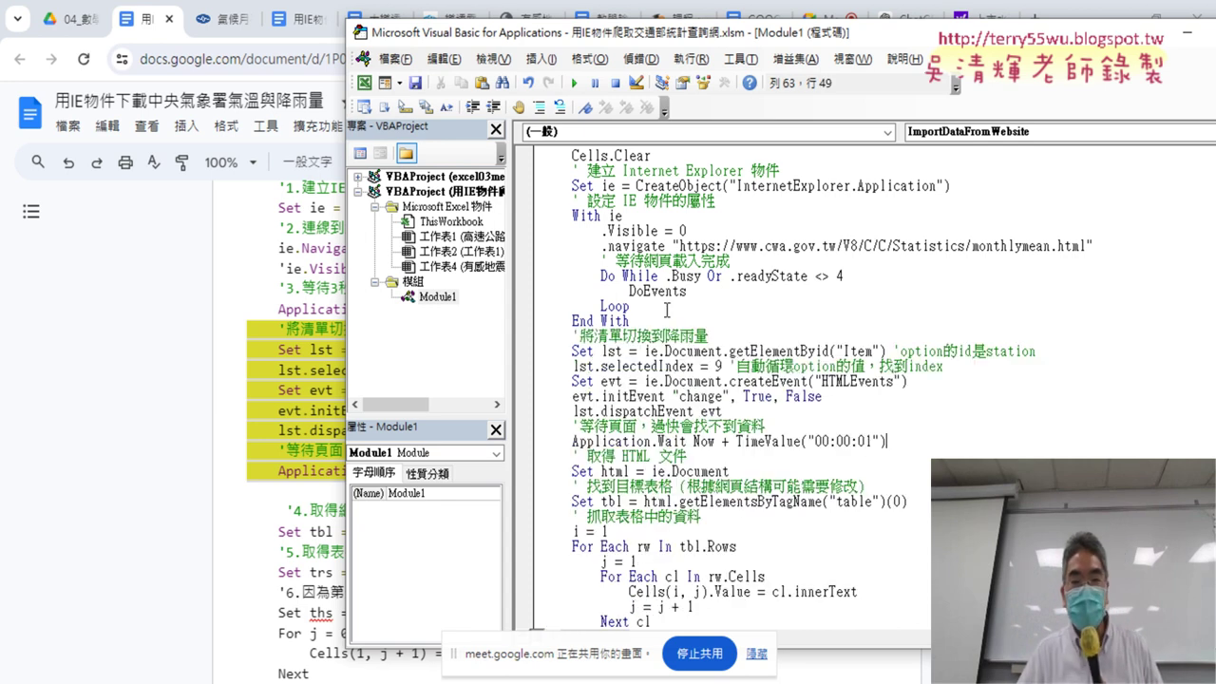
Add blank lines before the pasted block and after its one-second wait line
left_click(664, 321)
key("Return")
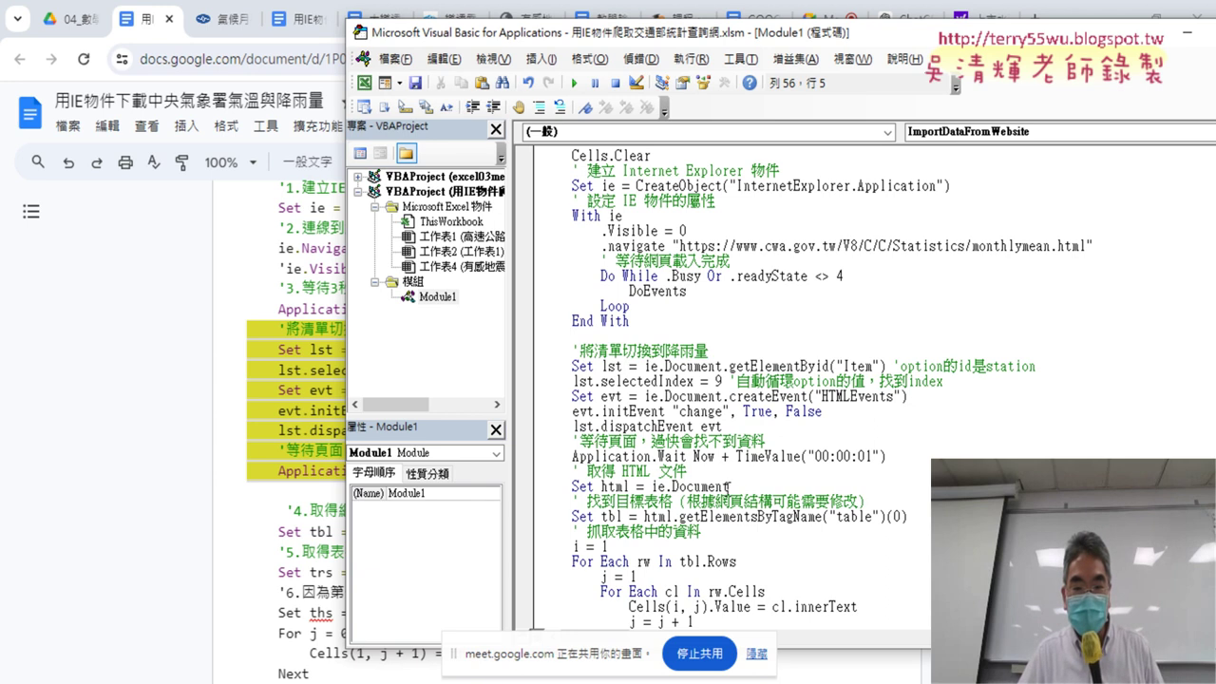
left_click(918, 460)
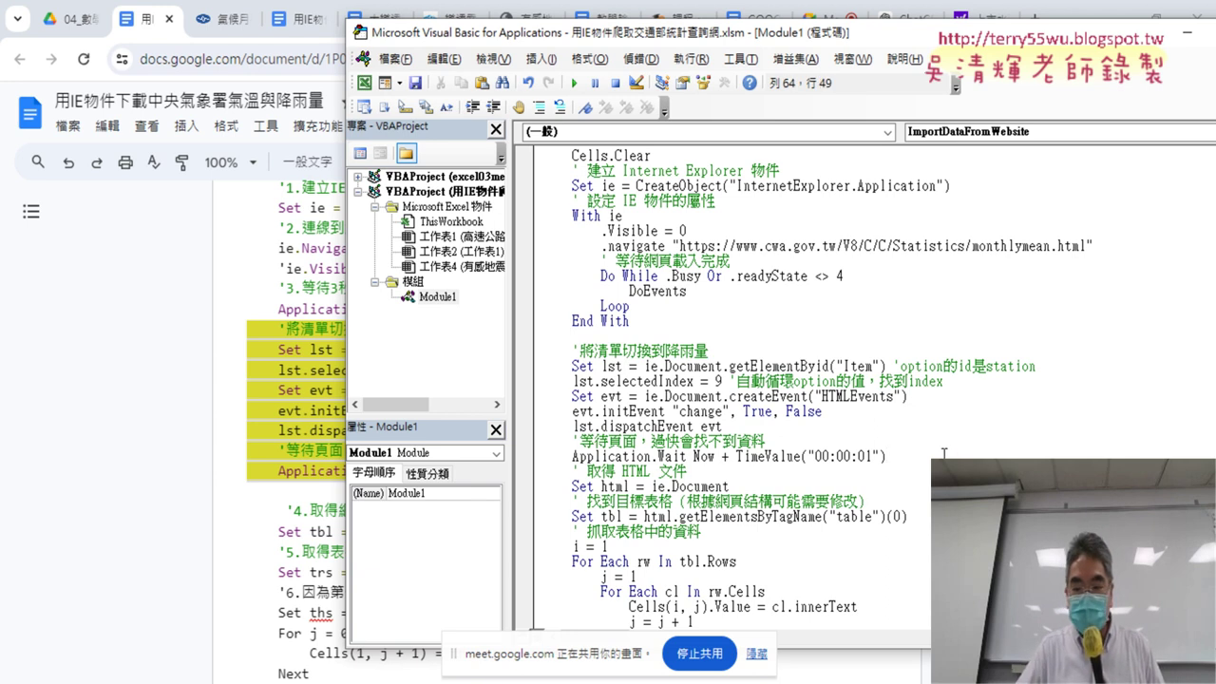
key("Return")
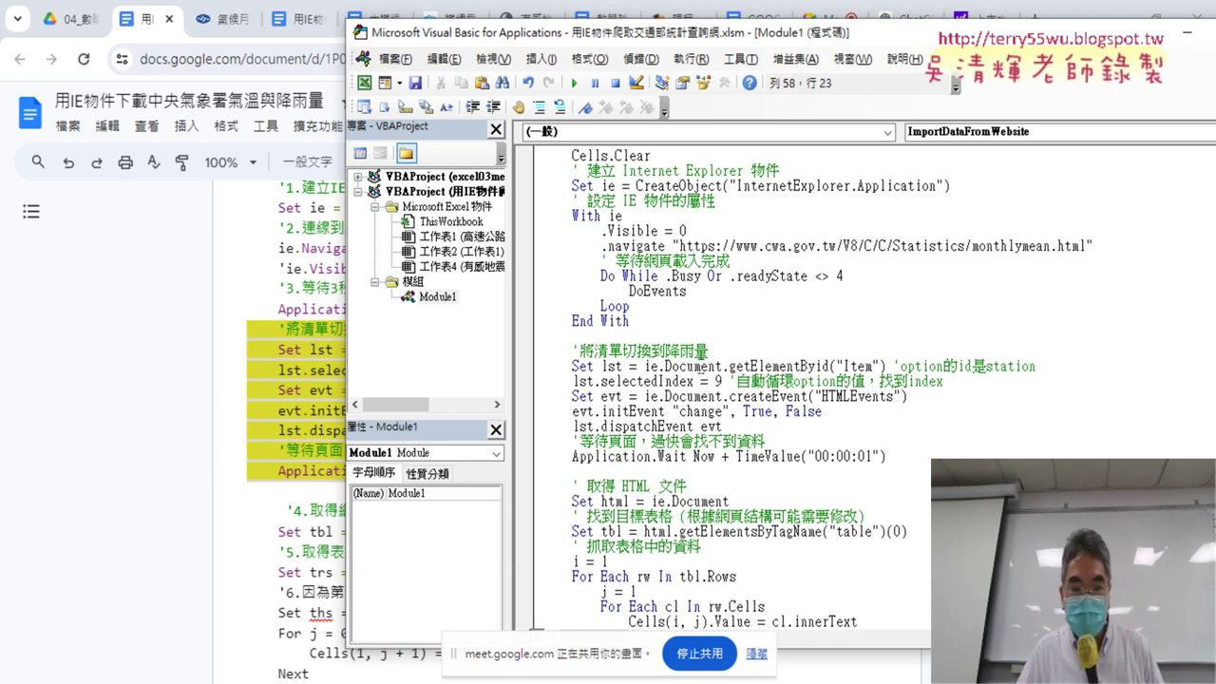
left_click(693, 412)
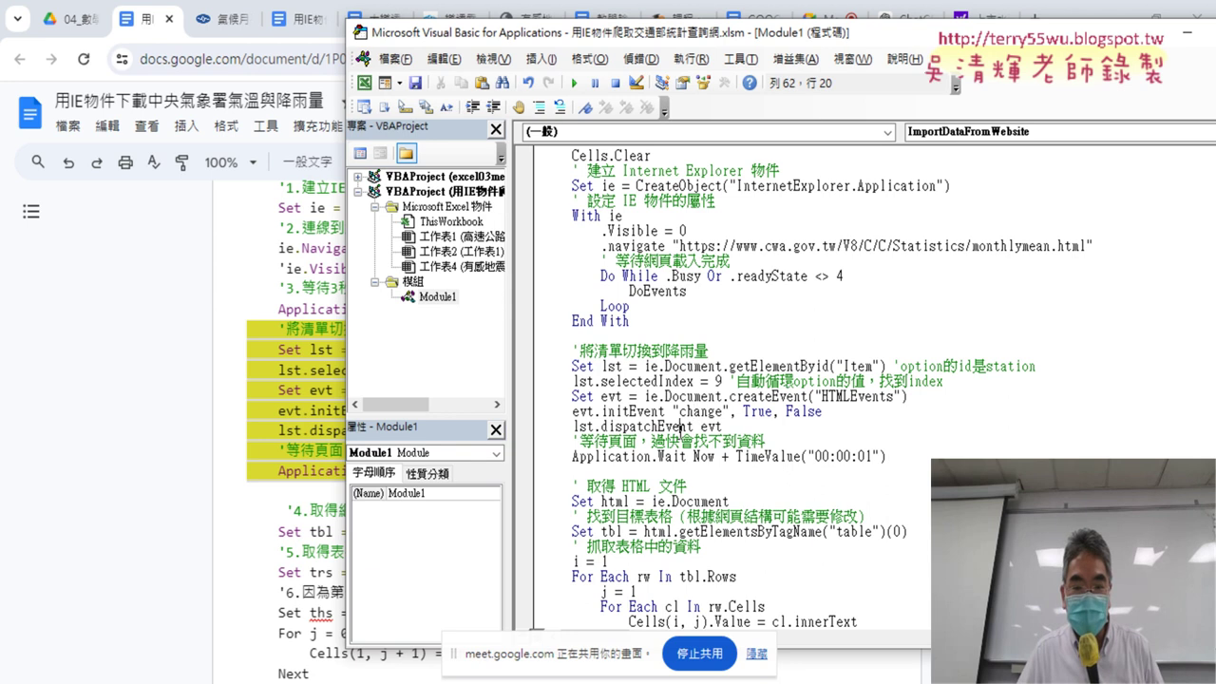
left_click(681, 457)
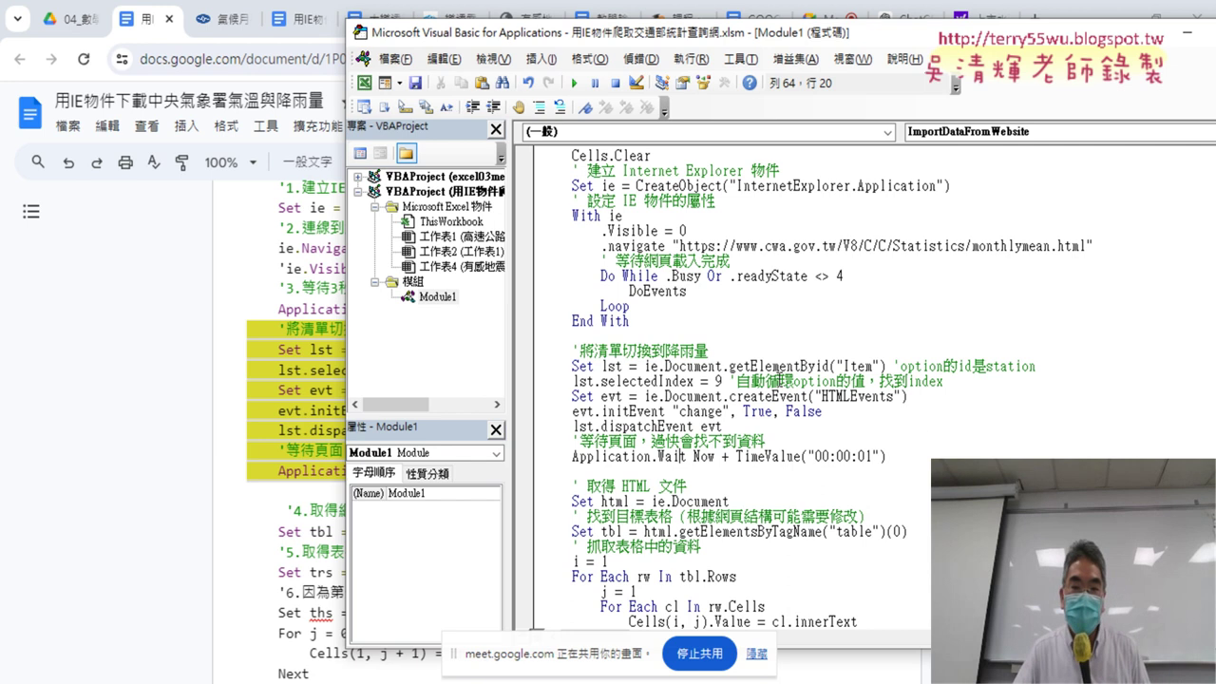
Review the Set lst line's getElementByid call against the plural getElementsByTagName call
left_click_drag(645, 366, 721, 366)
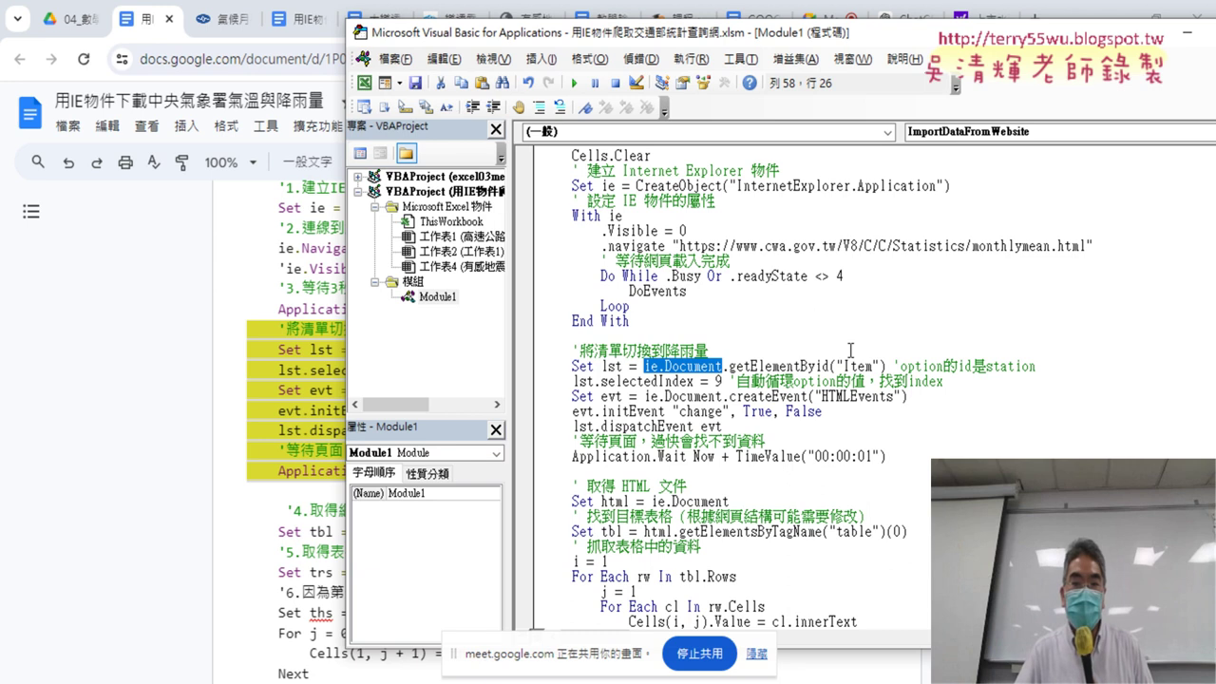
left_click_drag(729, 367, 747, 367)
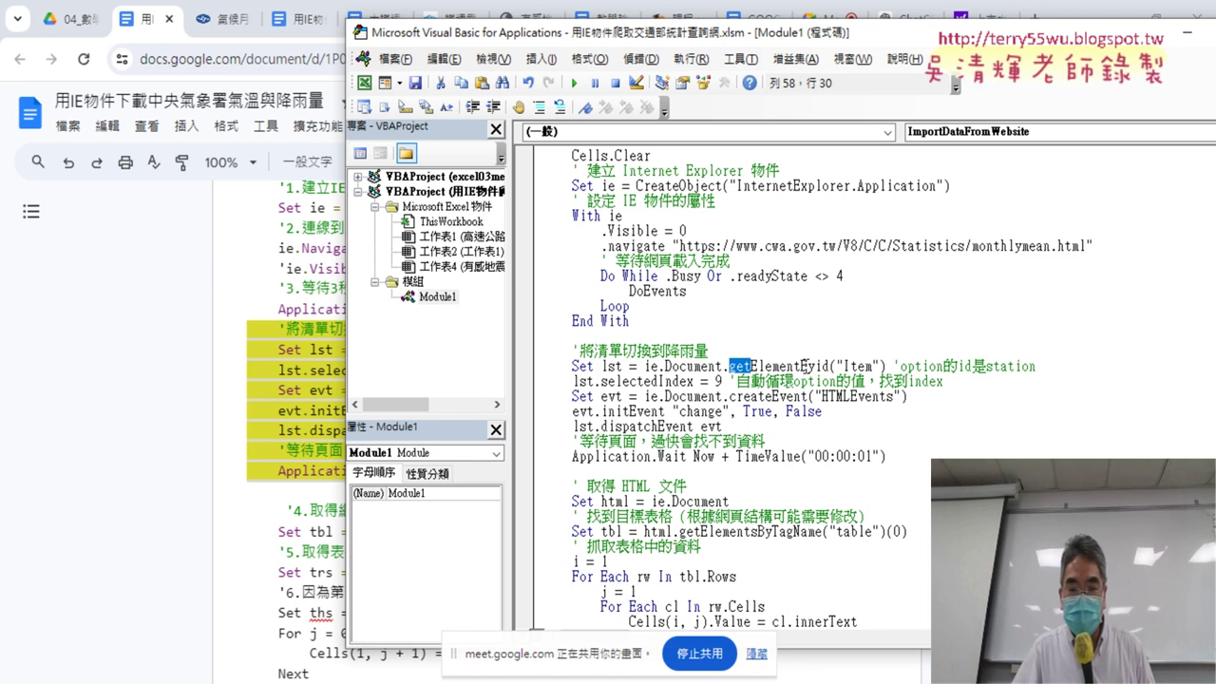
left_click_drag(802, 367, 757, 366)
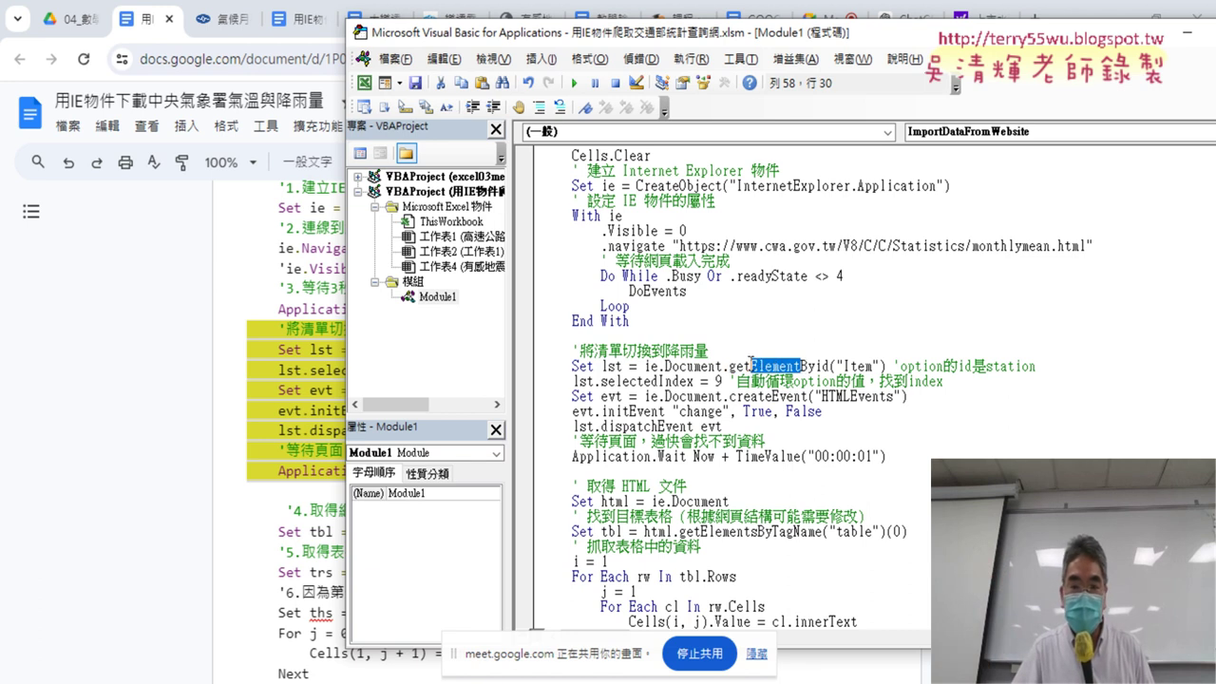
scroll(845, 341, "up", 1)
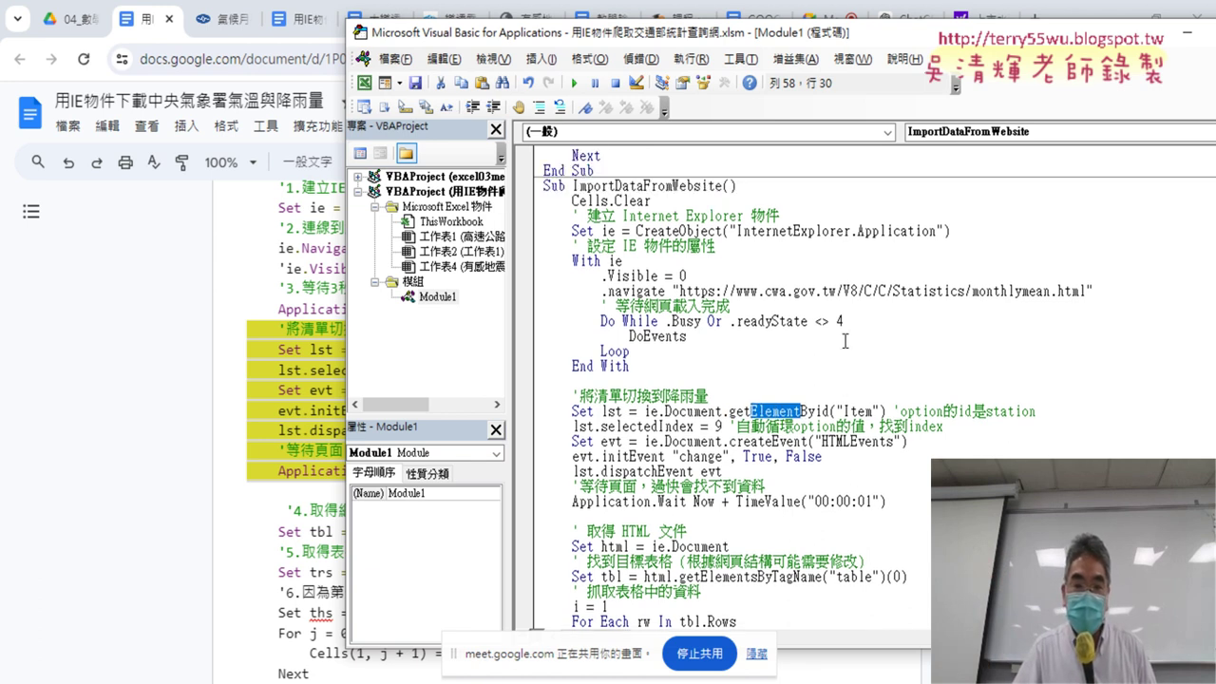
scroll(844, 341, "down", 2)
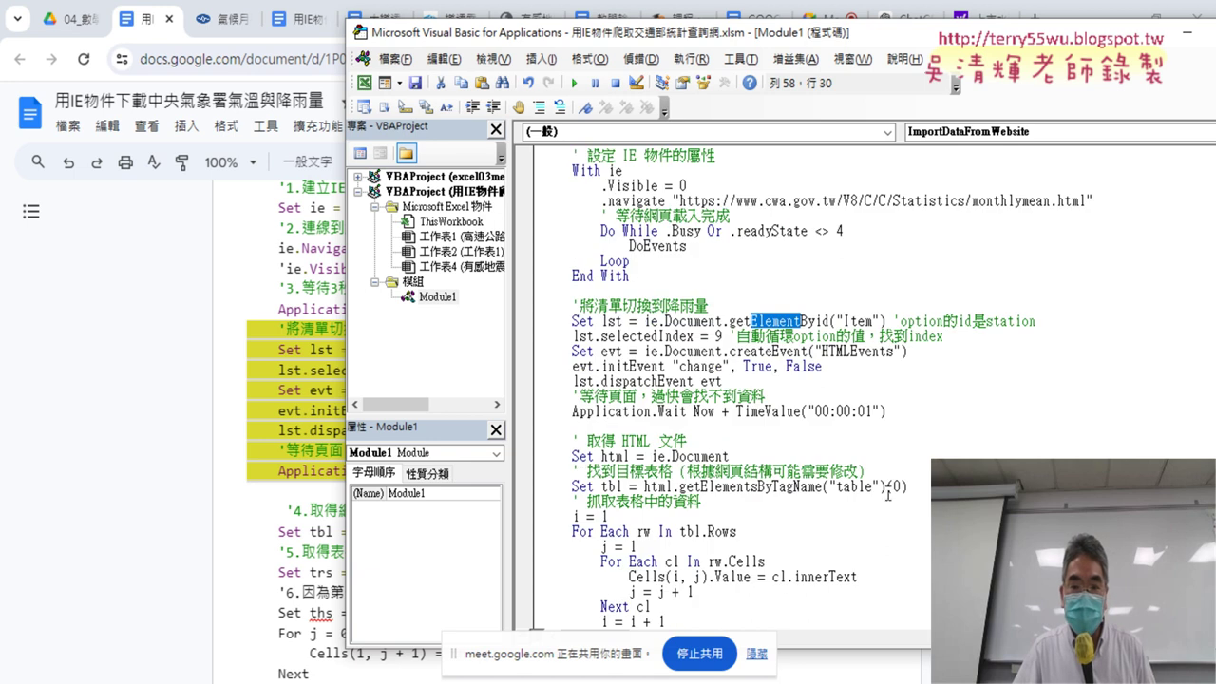
left_click(751, 487)
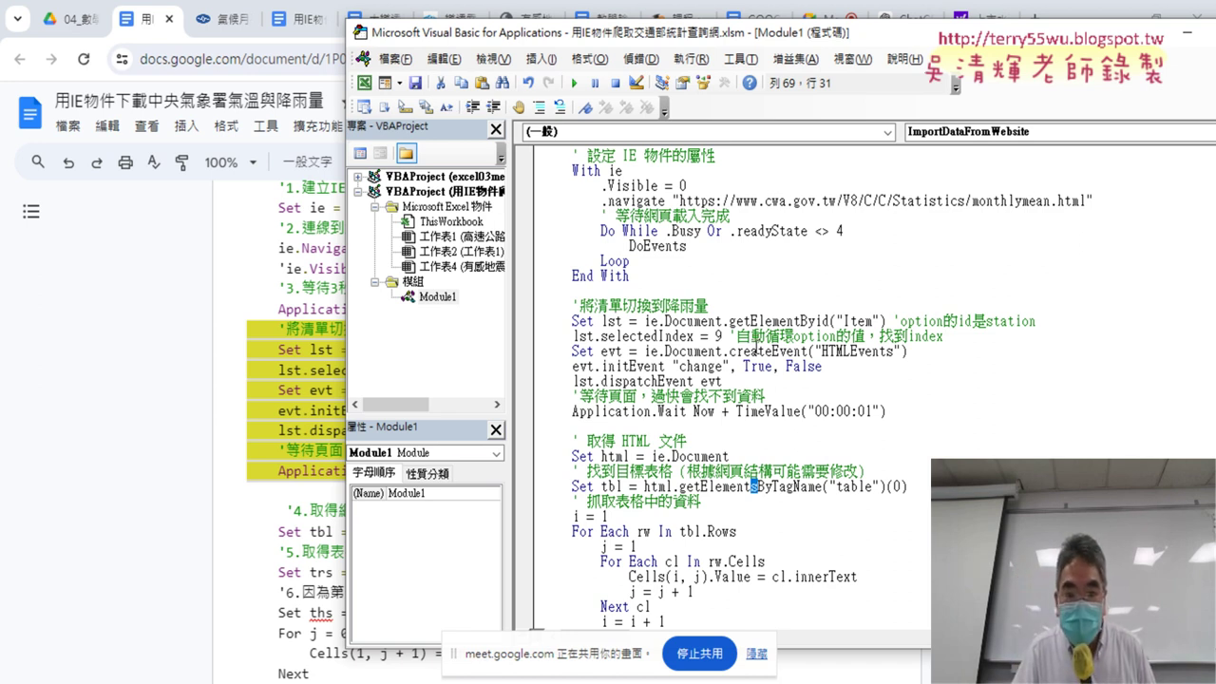
Keep getElementByid unchanged by removing a test 's', then highlight Byid, 'Item' and lst
left_click(802, 321)
type("s")
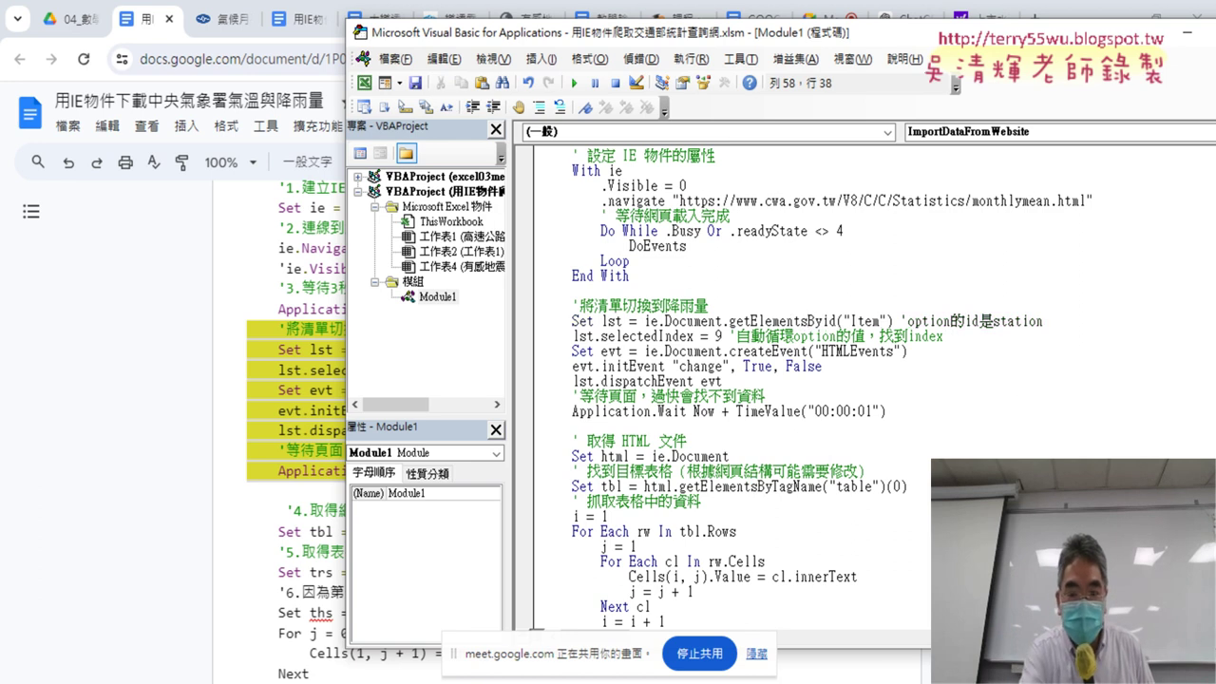
key("BackSpace")
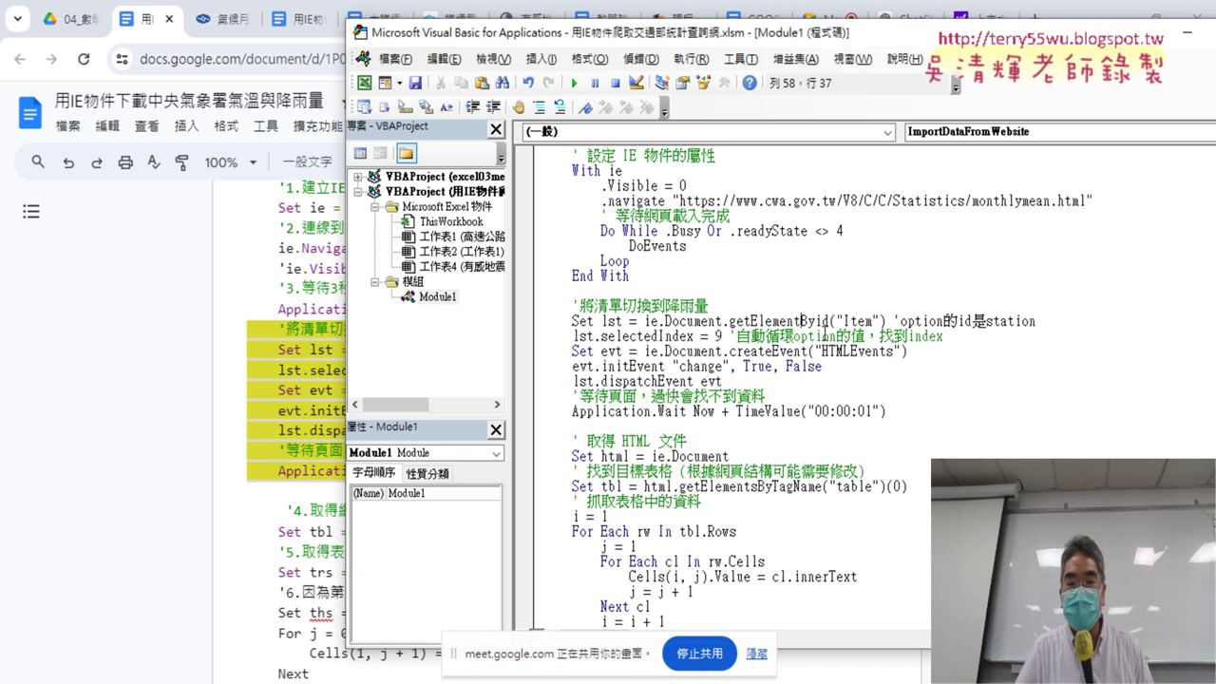
key("shift+Right")
key("shift+Right")
key("shift+Right")
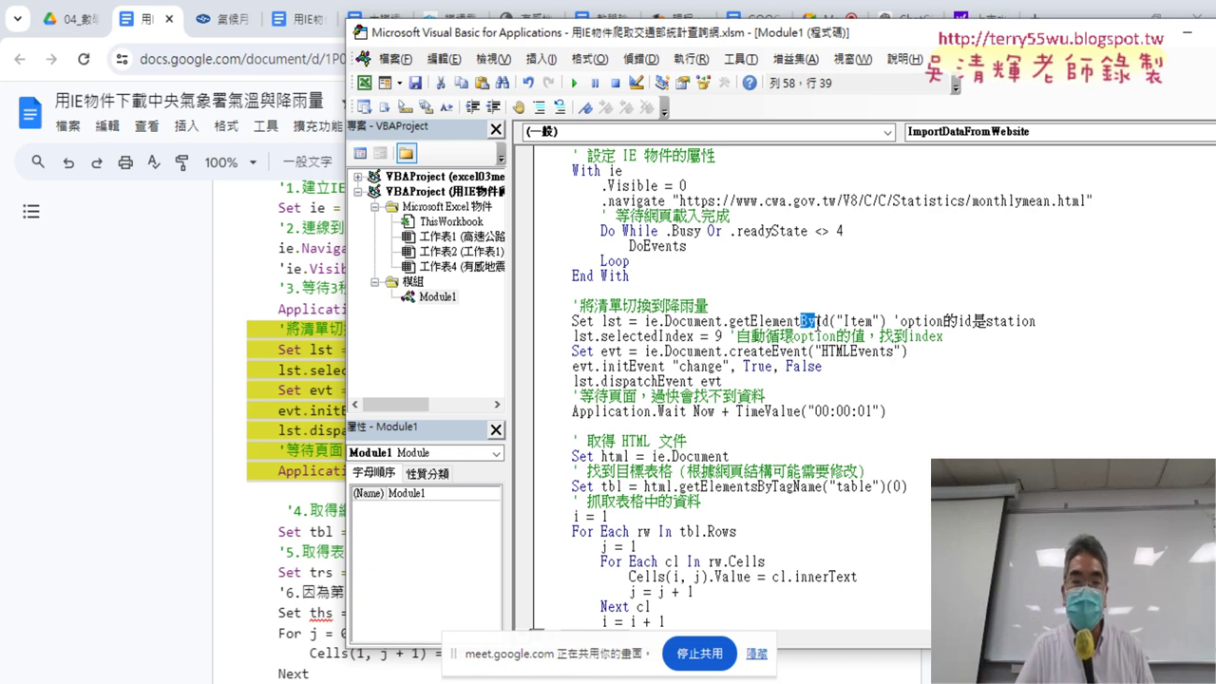
key("shift+Right")
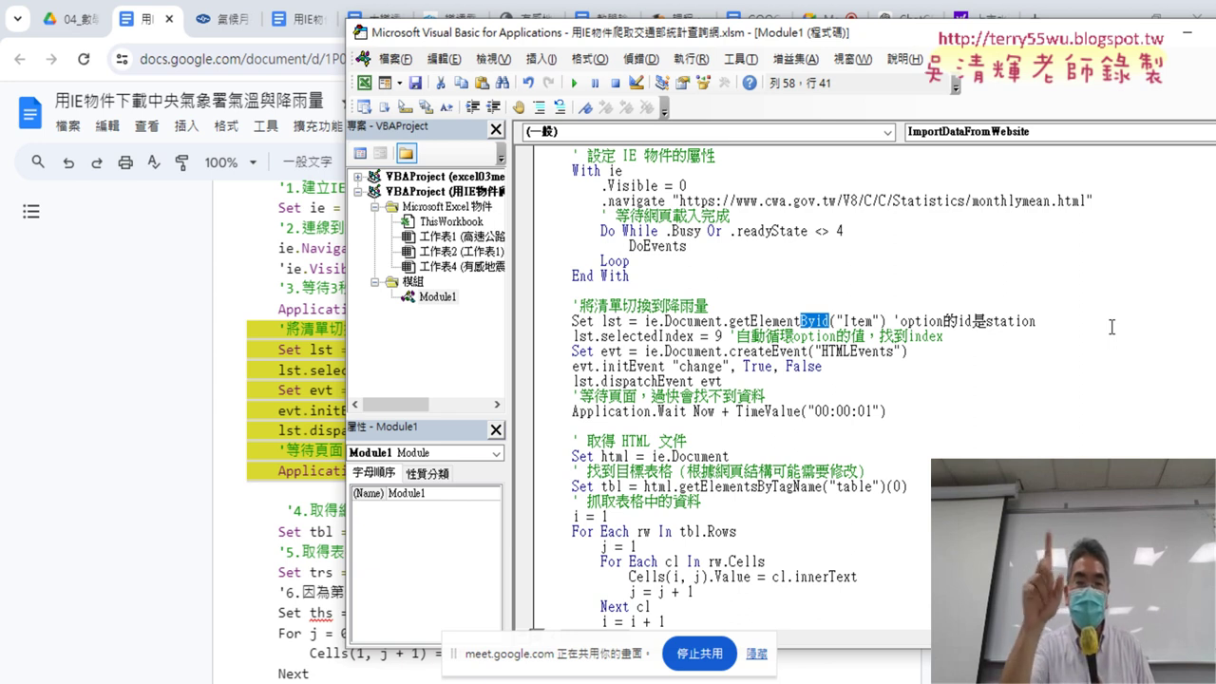
left_click_drag(874, 321, 844, 321)
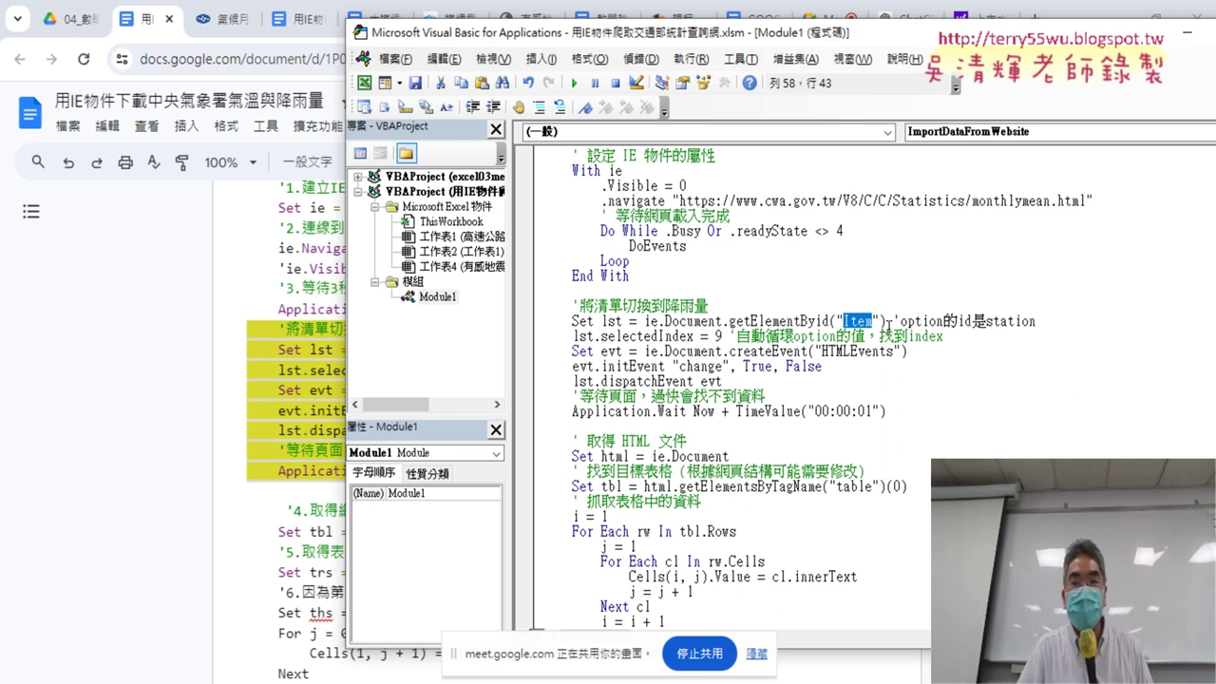
left_click_drag(623, 321, 610, 321)
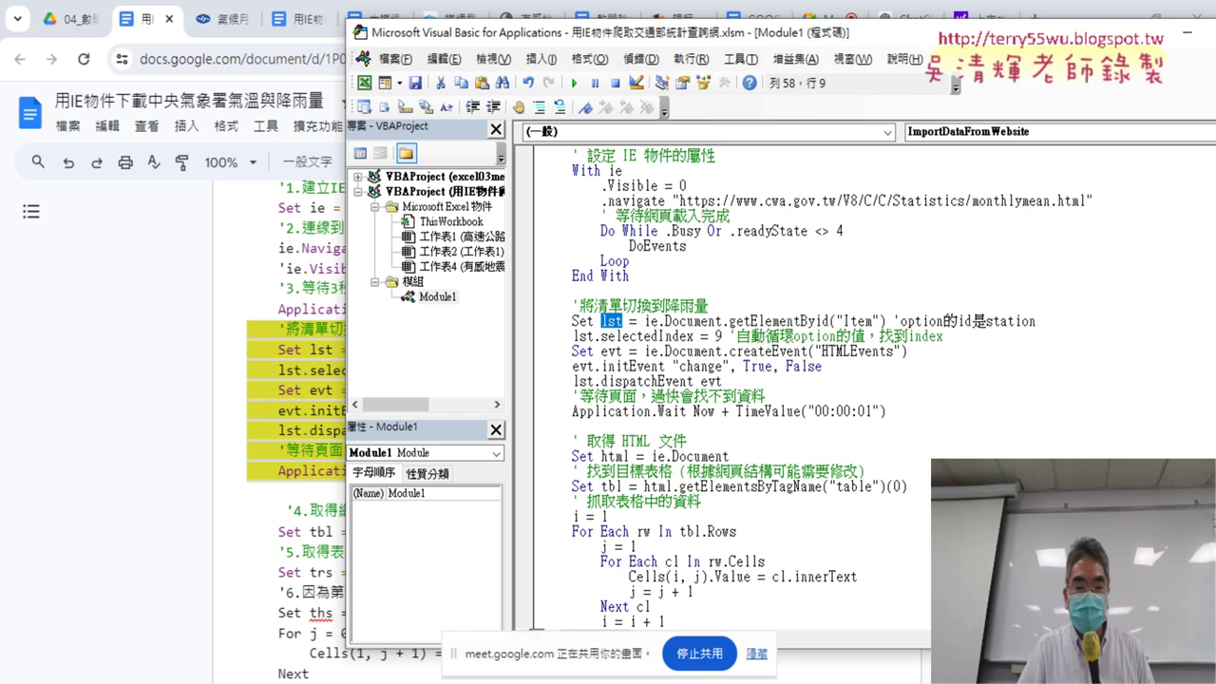
Bring up the CWA monthly statistics page in Chrome
mouse_move(546, 665)
left_click(520, 641)
left_click(210, 29)
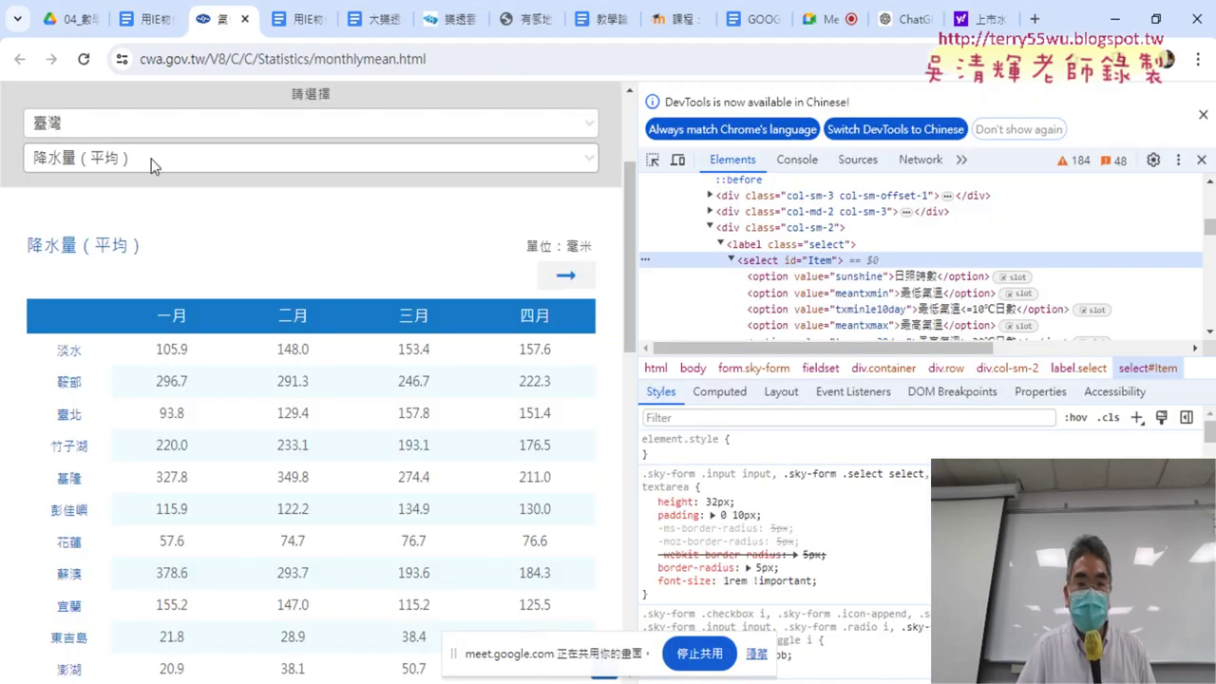
Minimize Chrome to return to the VBA editor and highlight the lst variable
left_click(1115, 19)
left_click_drag(624, 321, 607, 321)
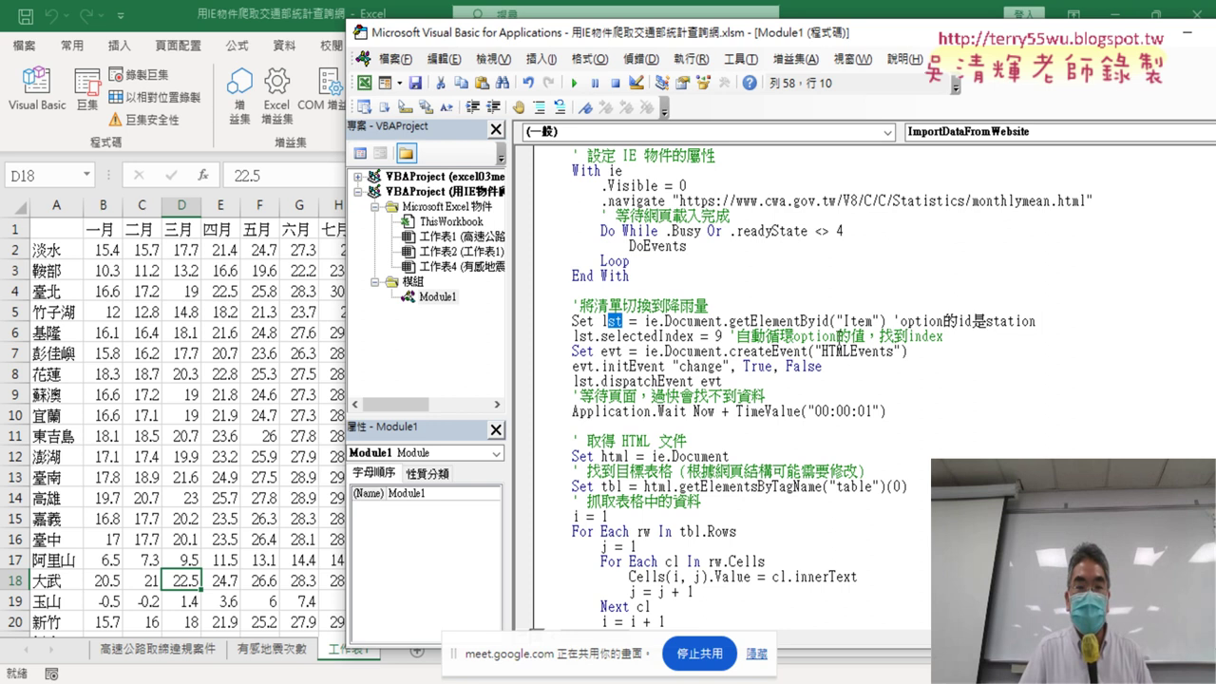
left_click_drag(595, 337, 693, 336)
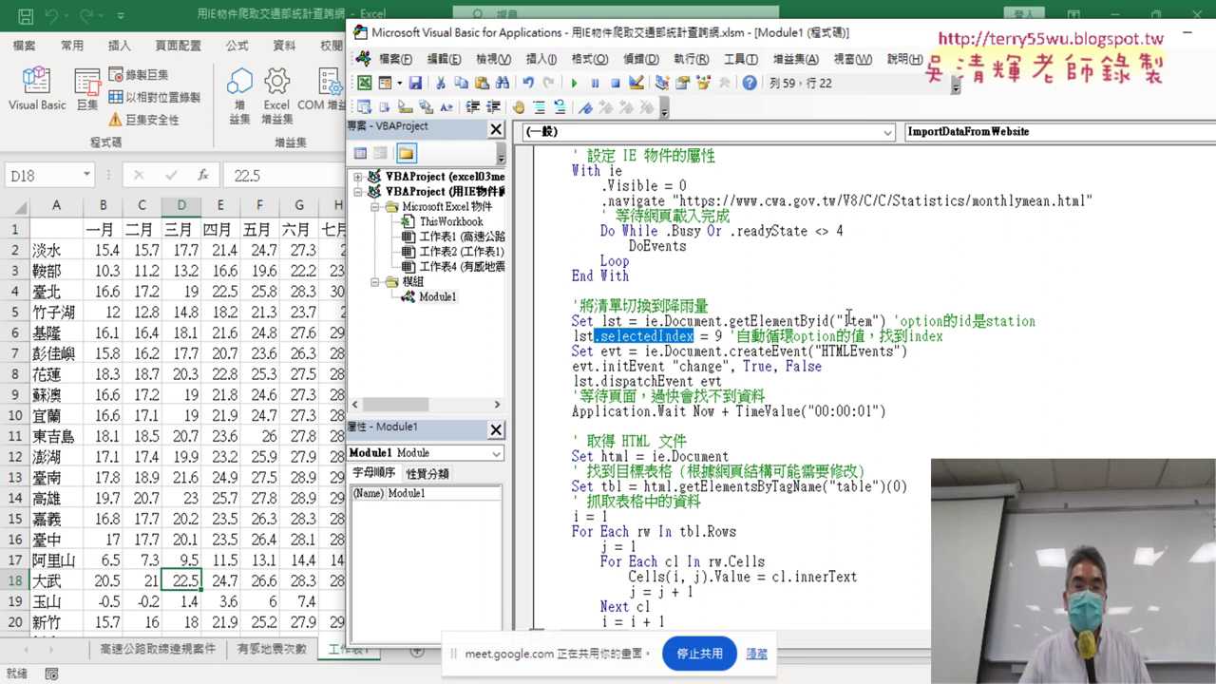
double_click(718, 336)
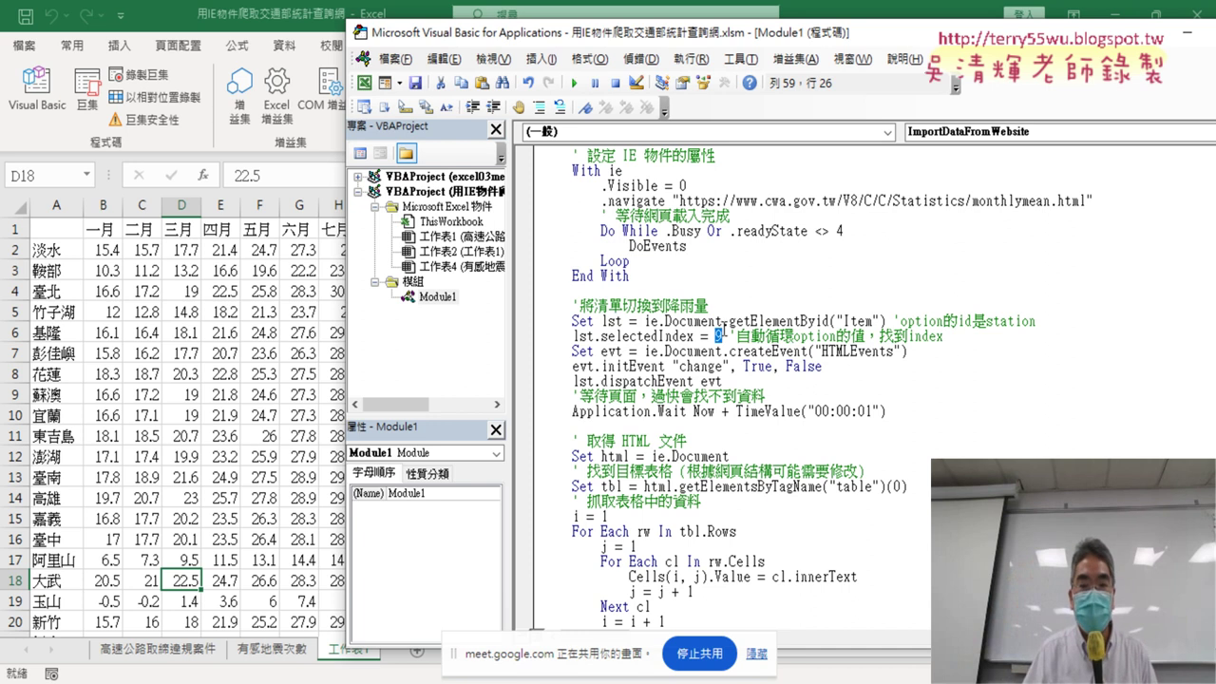
left_click(727, 336)
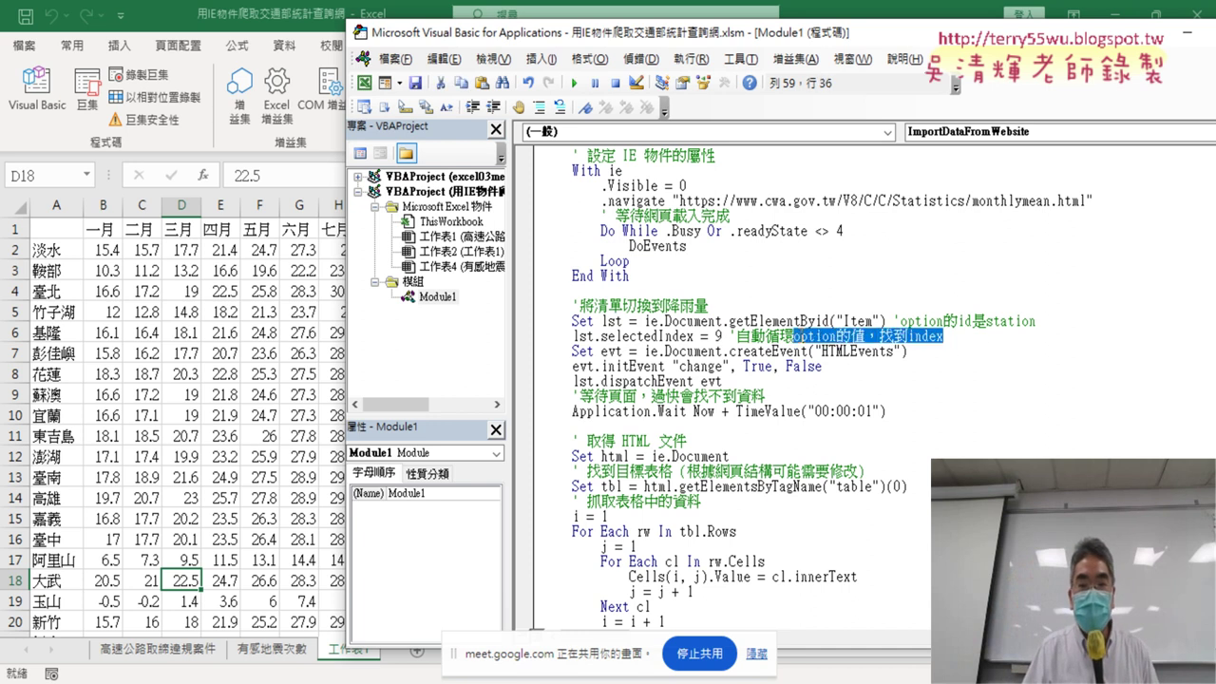
left_click_drag(992, 339, 525, 321)
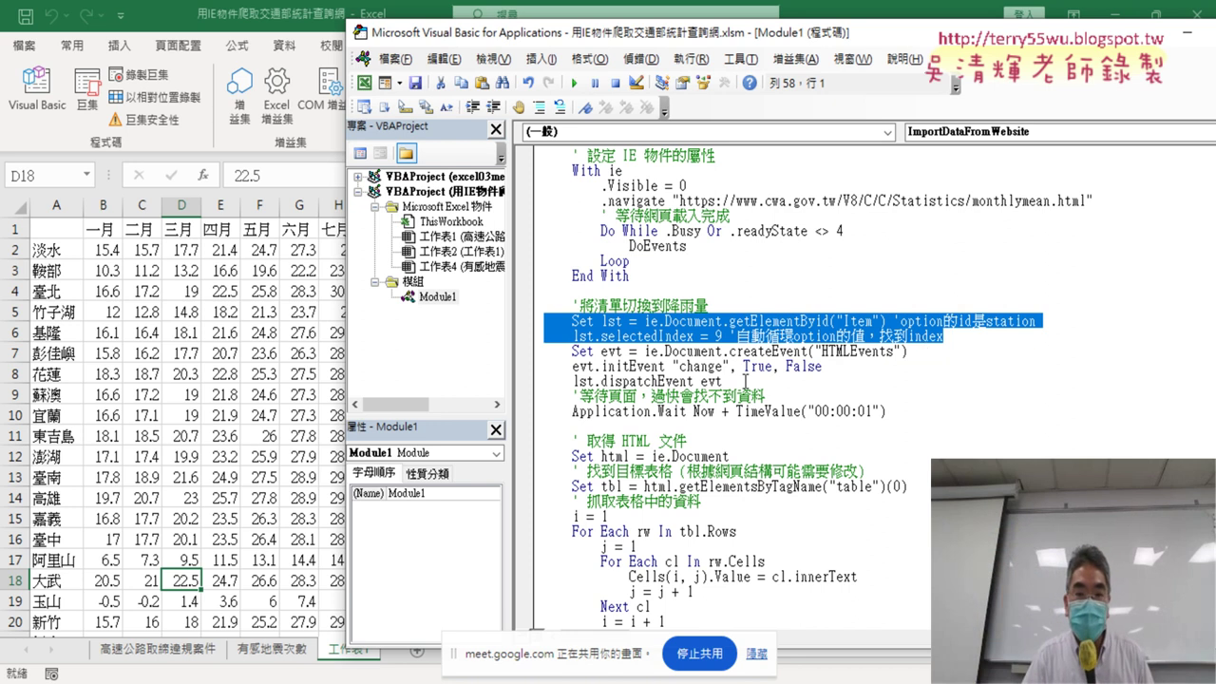
left_click_drag(724, 381, 537, 351)
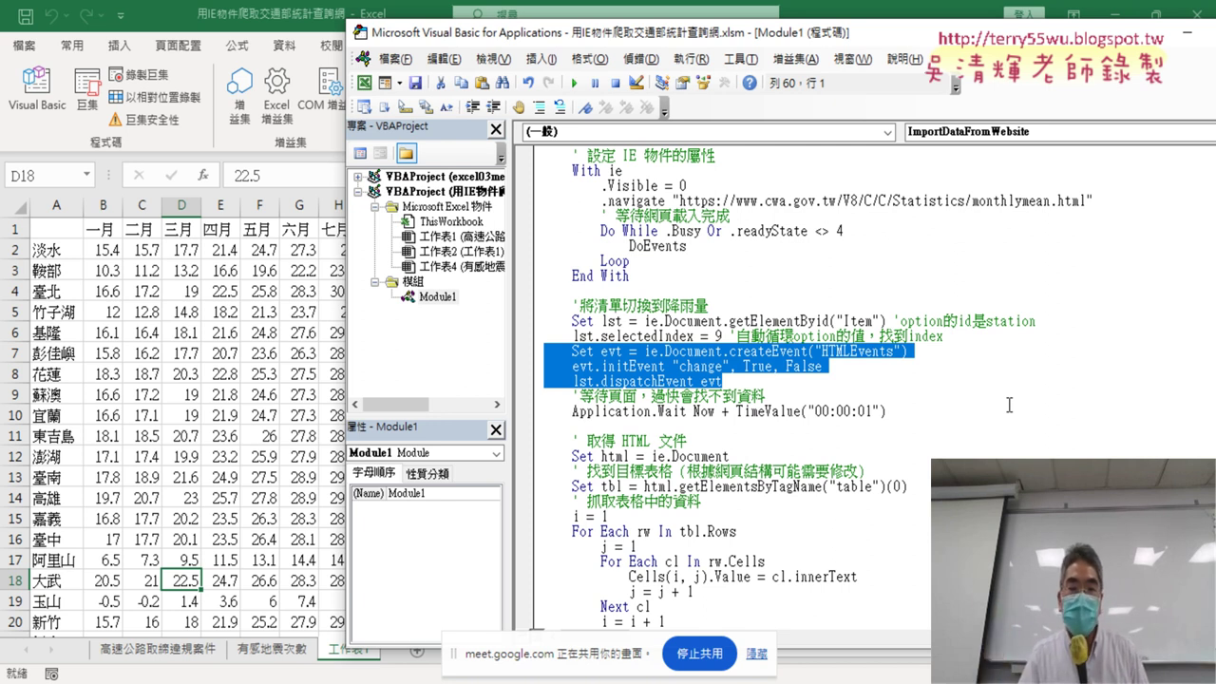
left_click(823, 354)
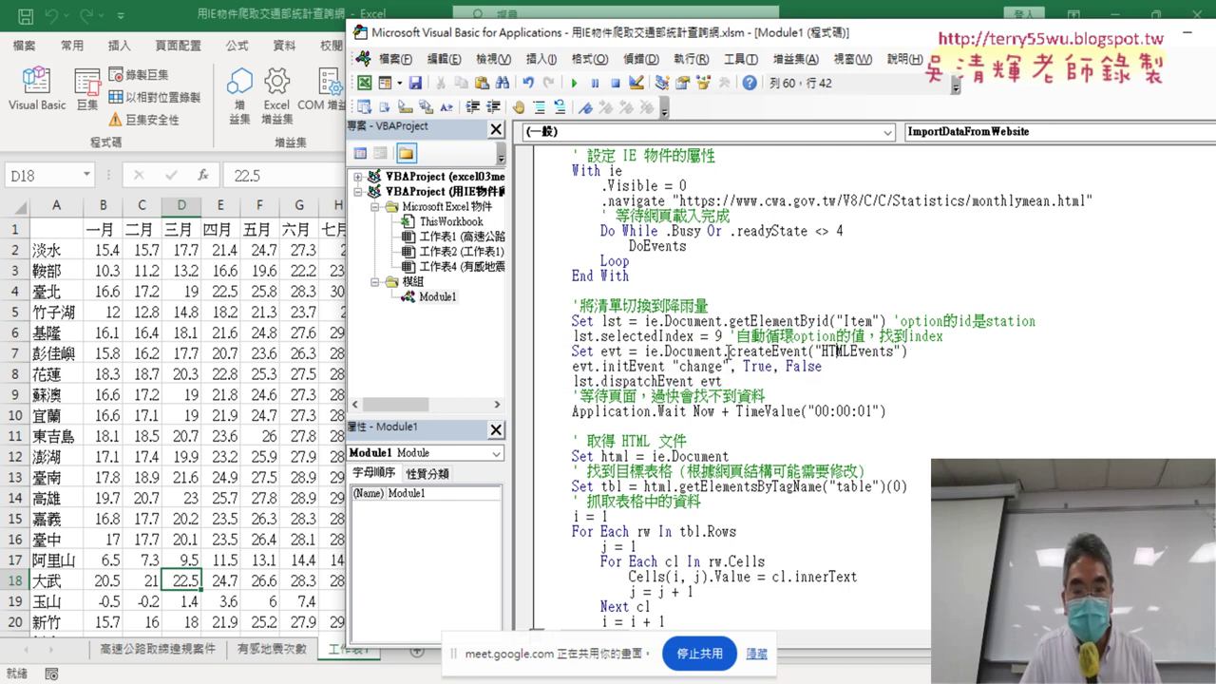
left_click_drag(728, 352, 807, 352)
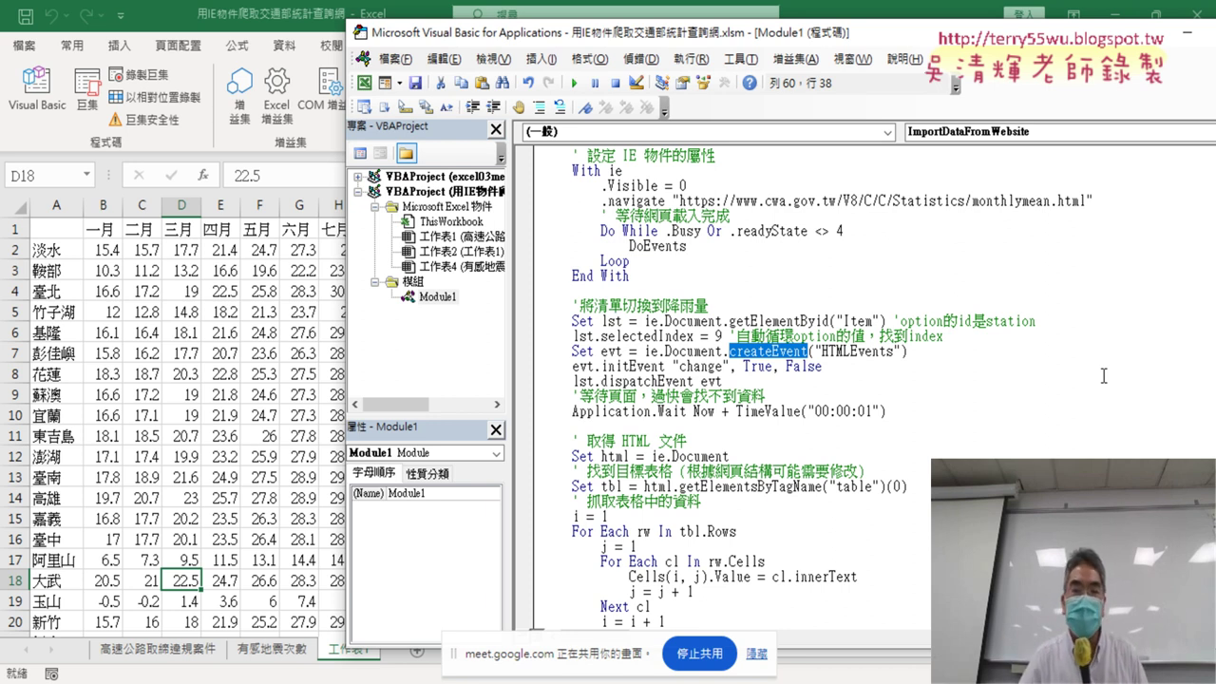
left_click_drag(823, 350, 889, 351)
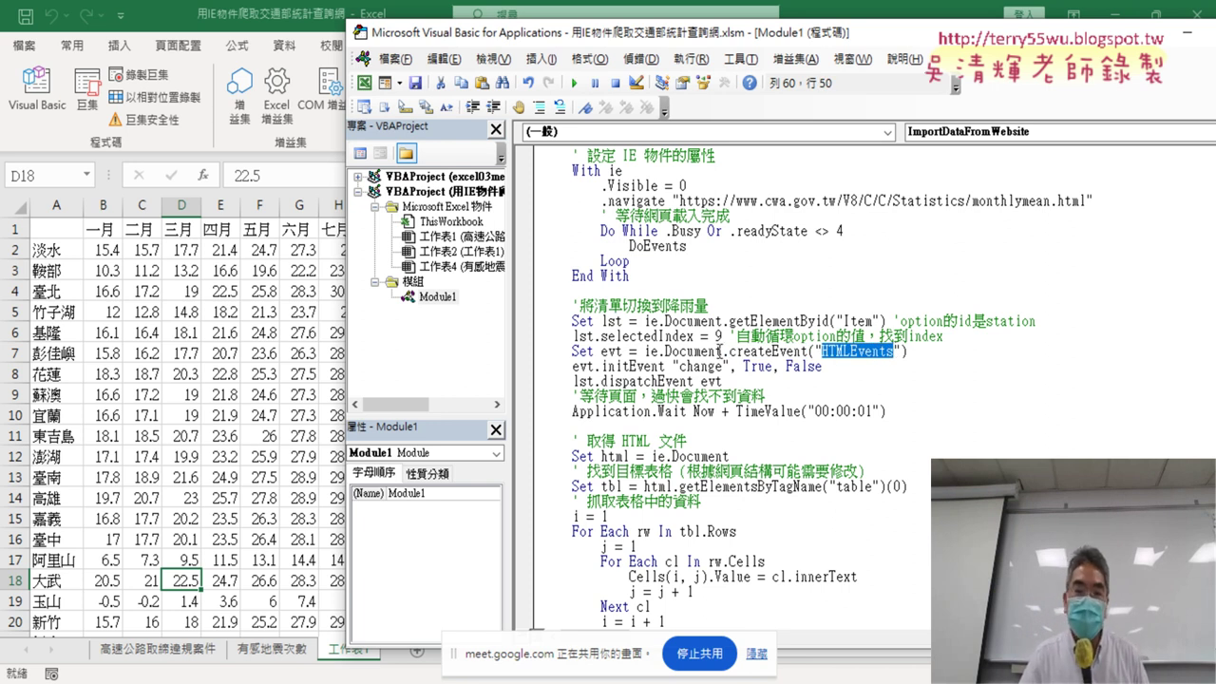
left_click_drag(672, 365, 724, 365)
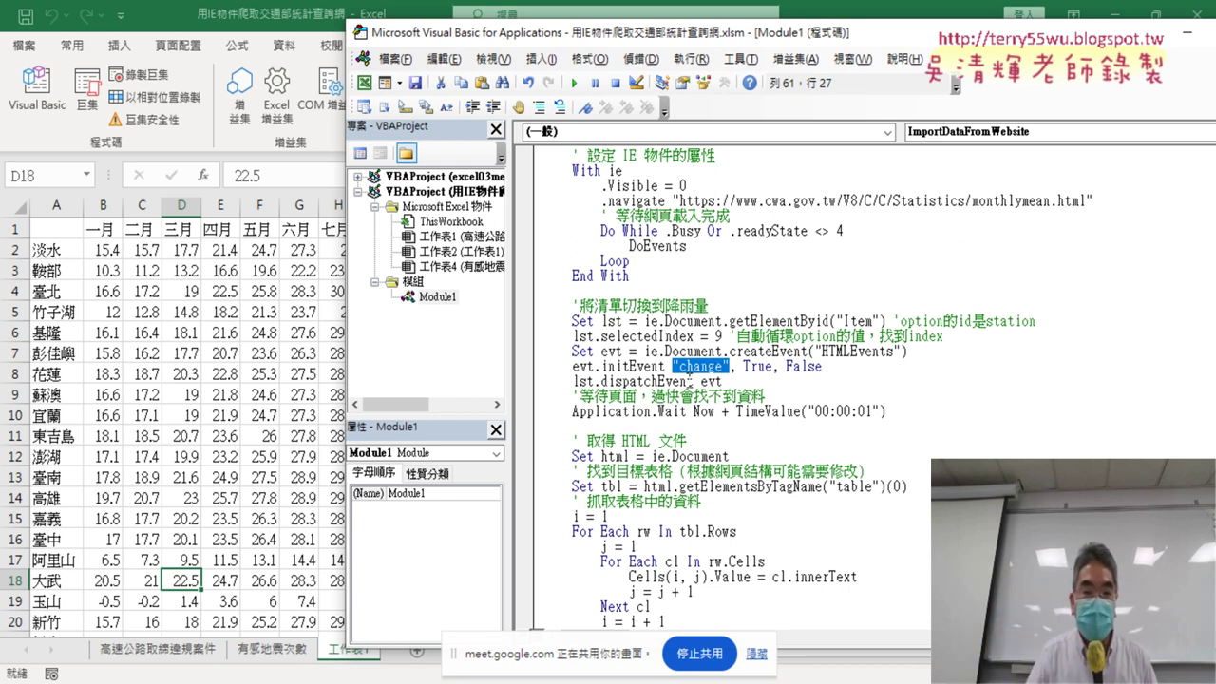
left_click_drag(694, 381, 616, 381)
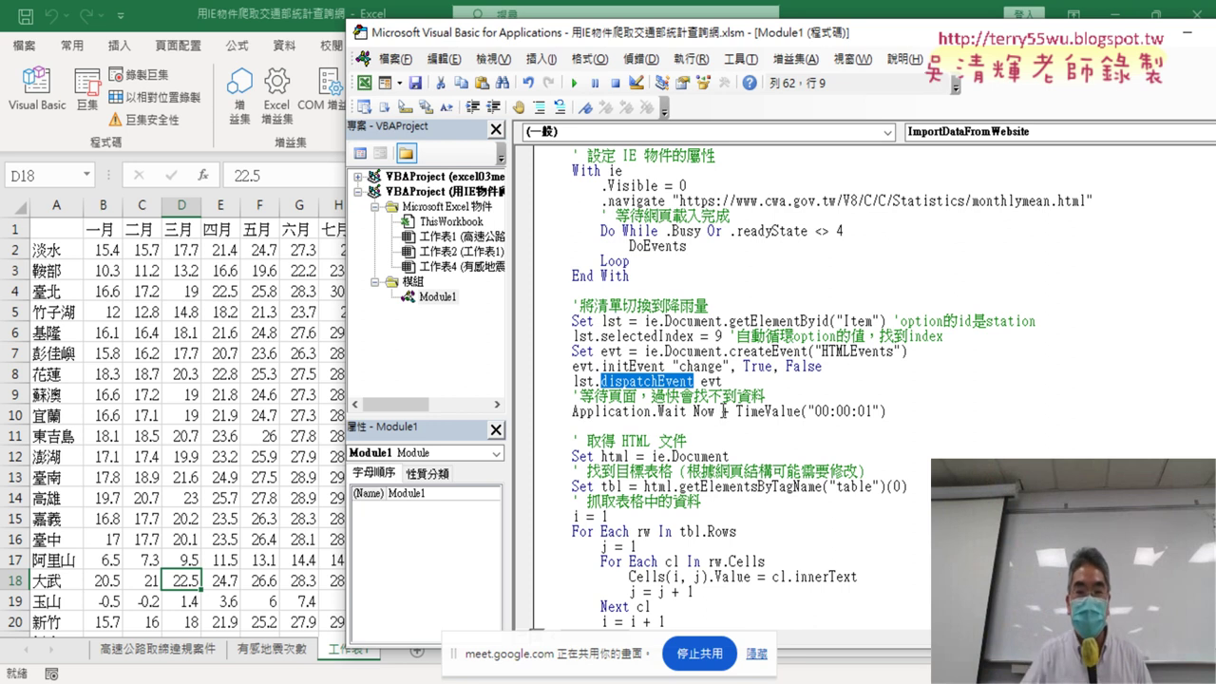
left_click_drag(964, 344, 533, 321)
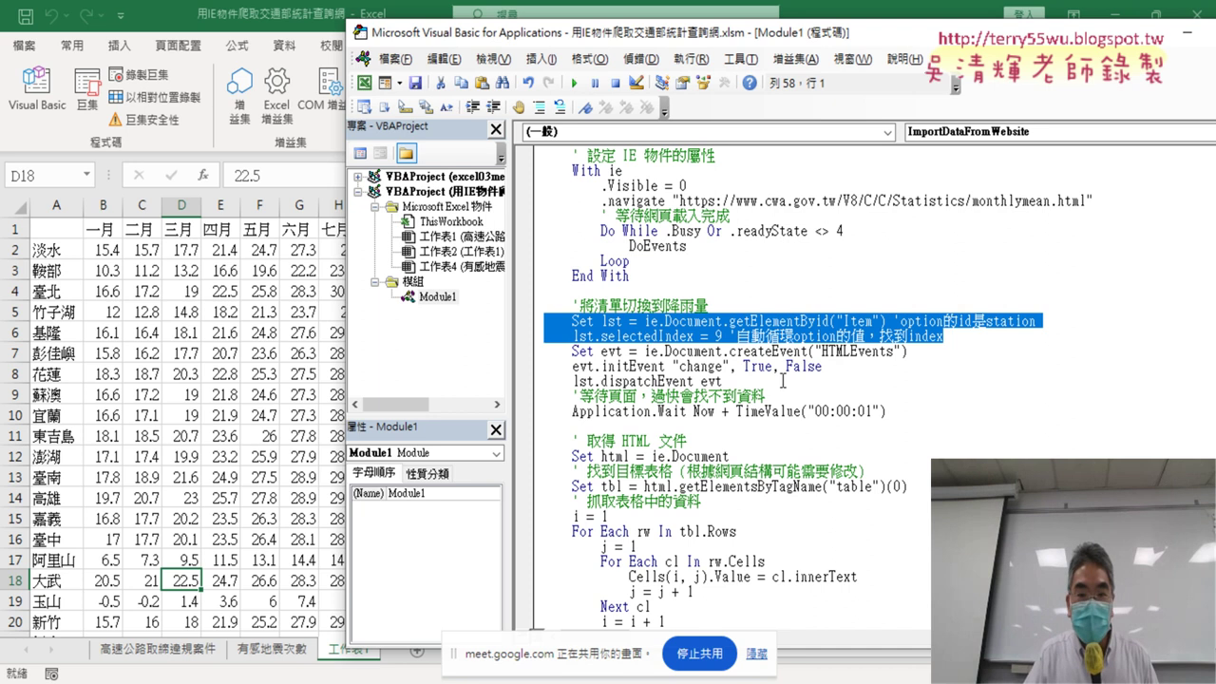
left_click_drag(783, 380, 525, 348)
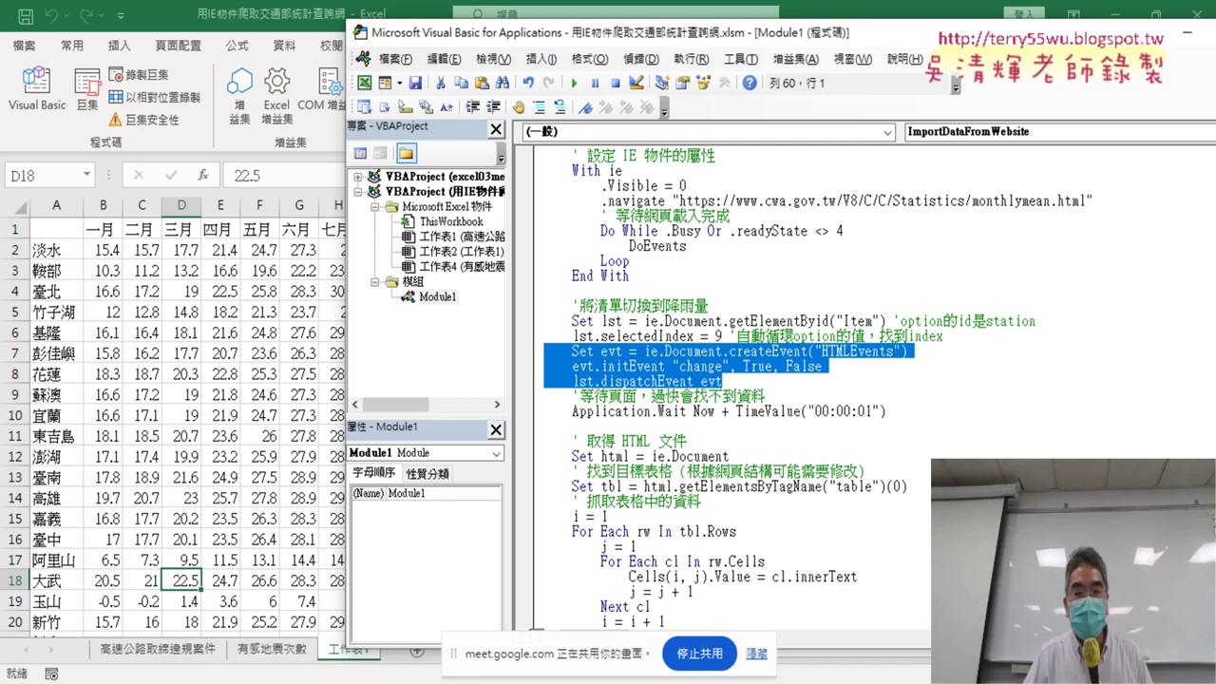
left_click_drag(887, 410, 533, 411)
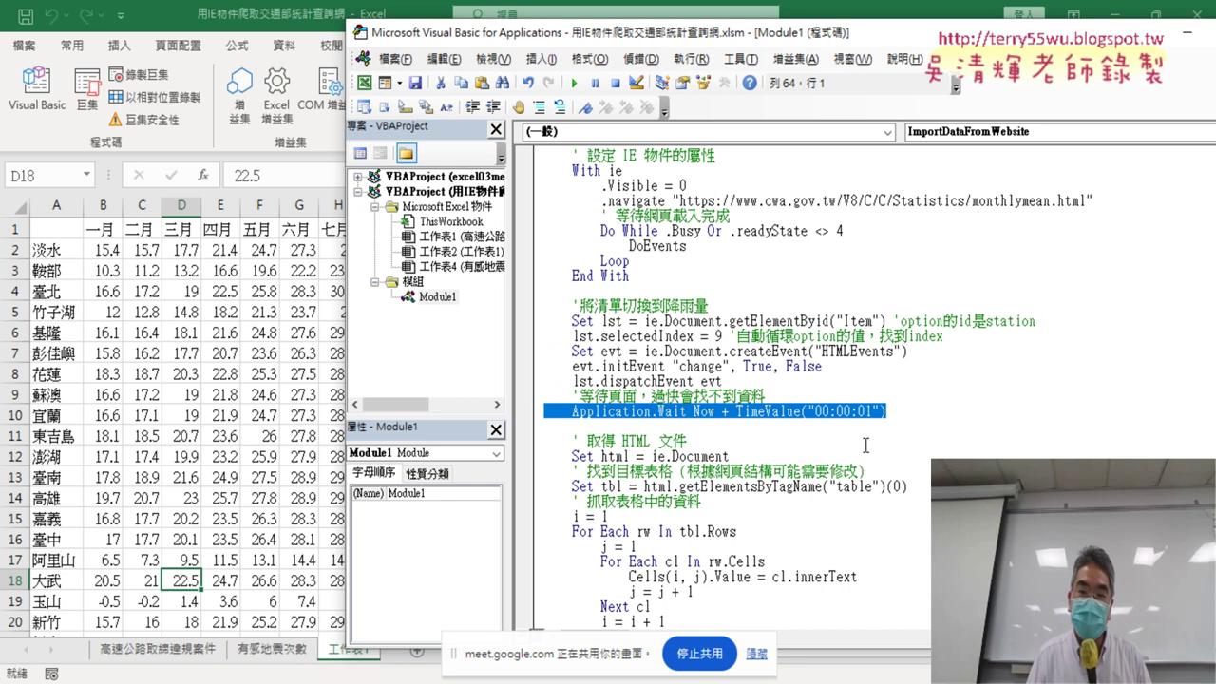
left_click(866, 410)
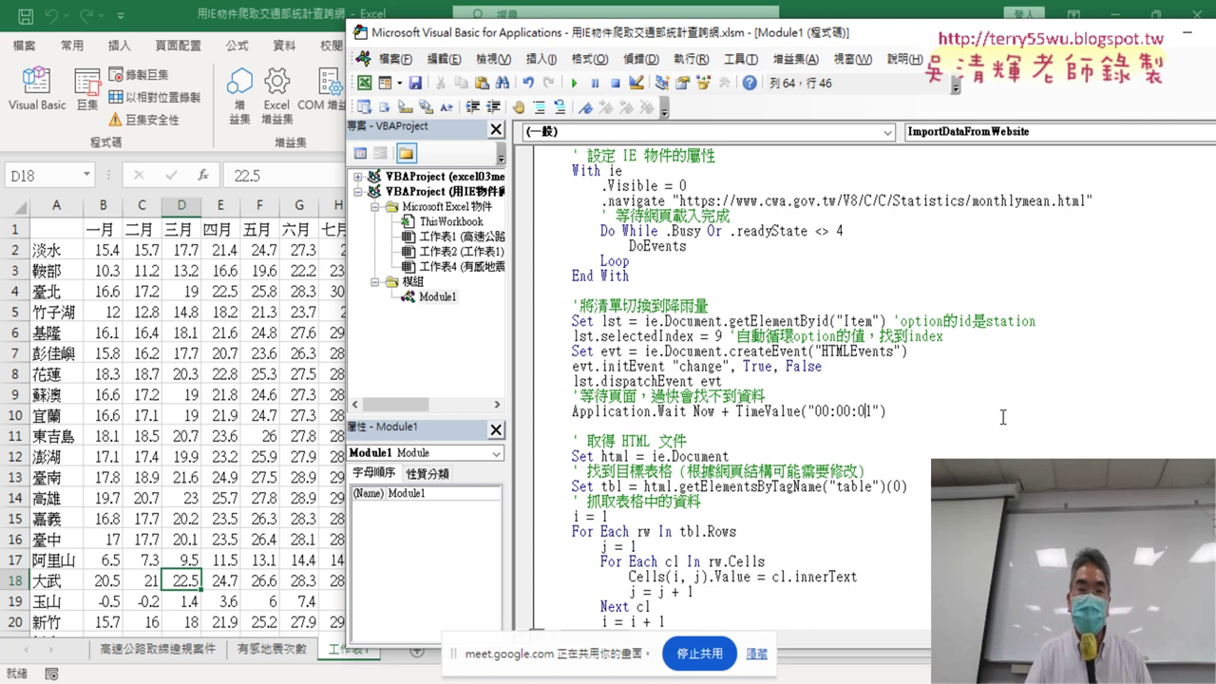
left_click_drag(887, 411, 537, 312)
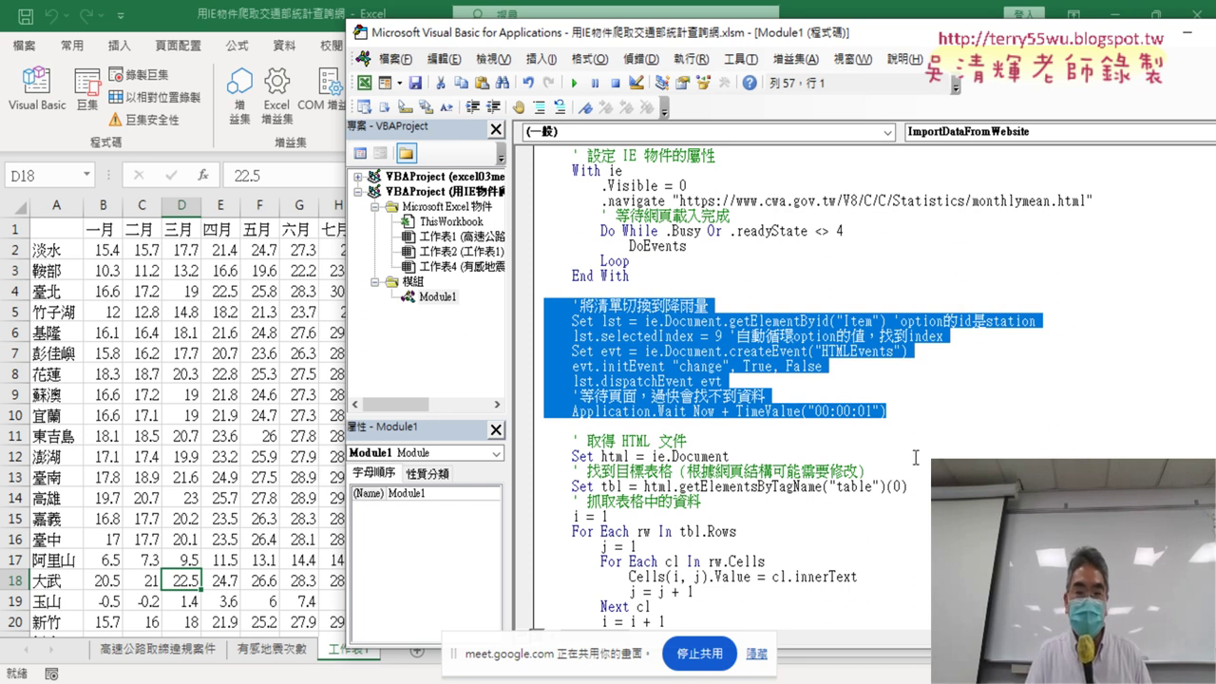
left_click(813, 367)
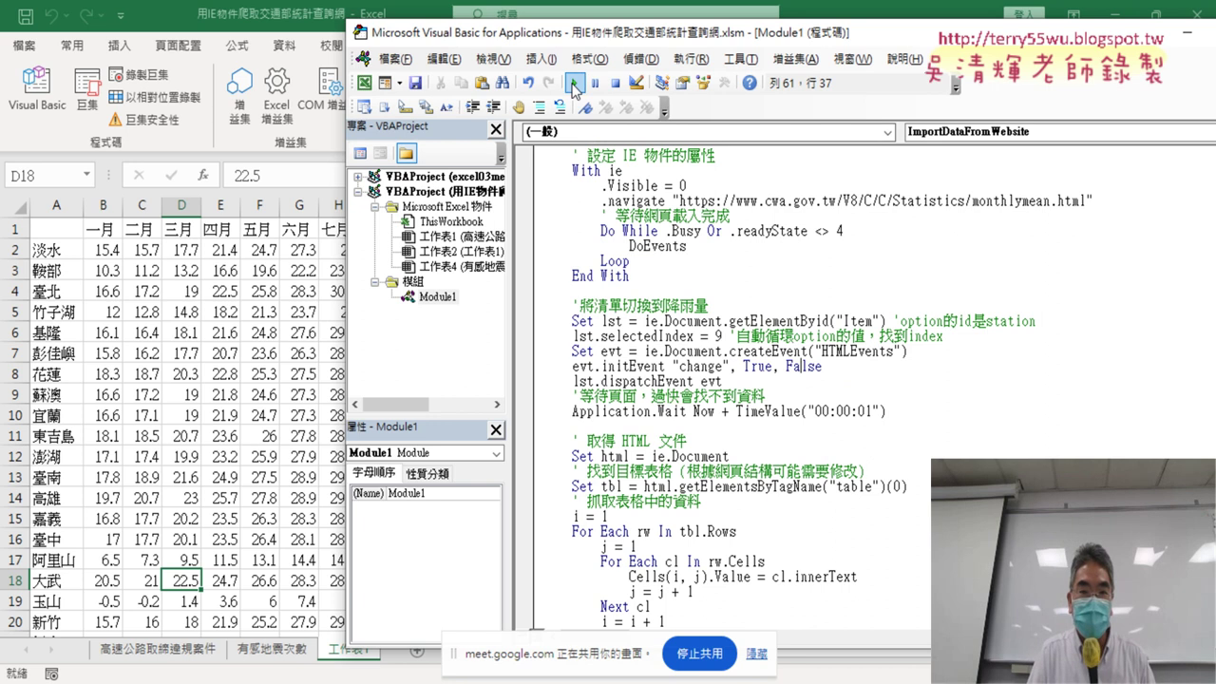
Run ImportDataFromWebsite to import the rainfall averages, then view the CWA page in Chrome
left_click(574, 83)
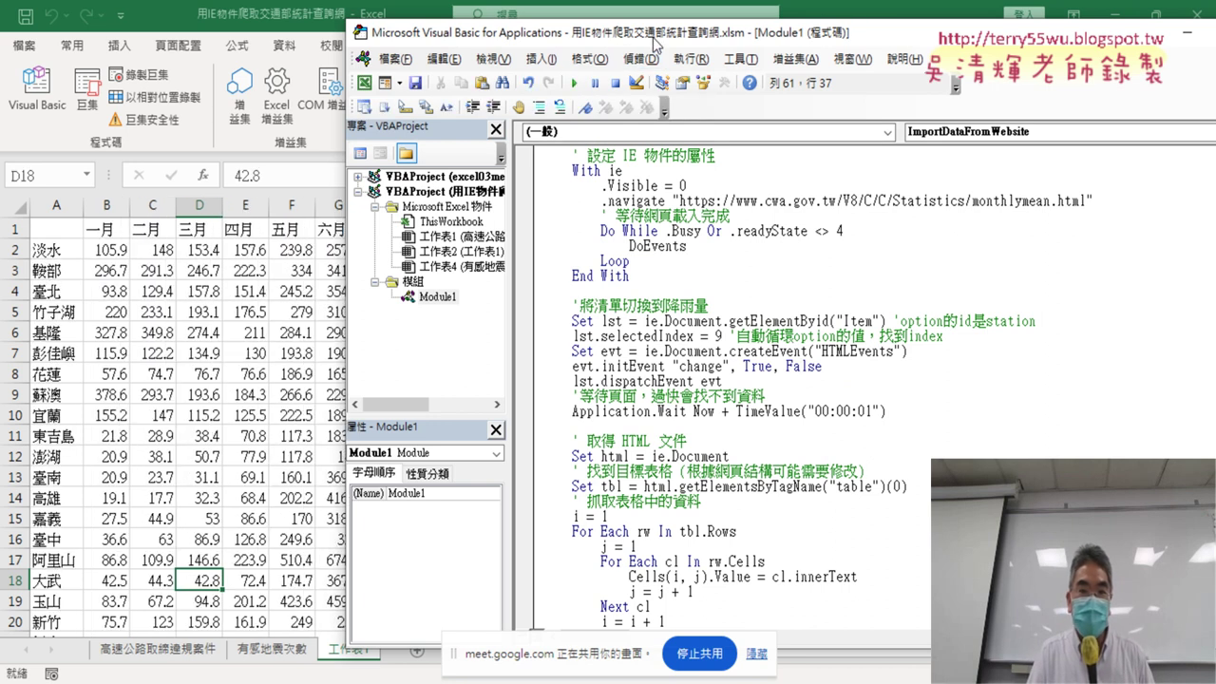
mouse_move(653, 43)
left_mouse_down()
mouse_move(952, 31)
mouse_move(920, 33)
left_mouse_up()
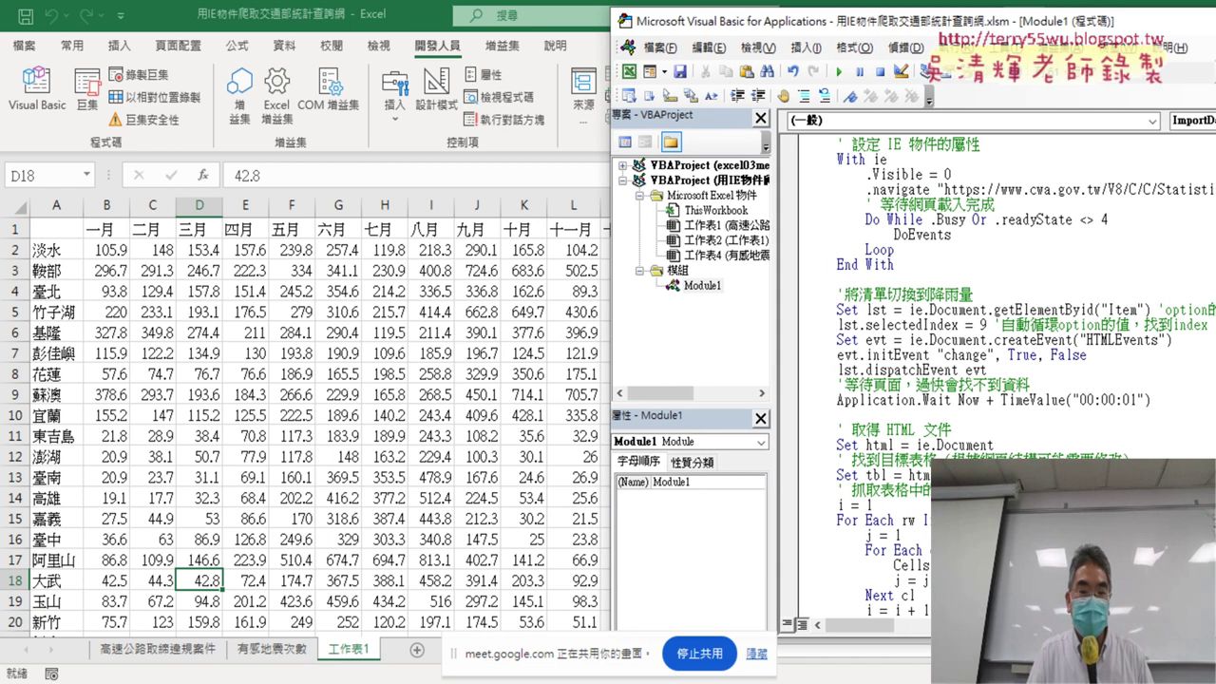
mouse_move(484, 676)
left_click(484, 608)
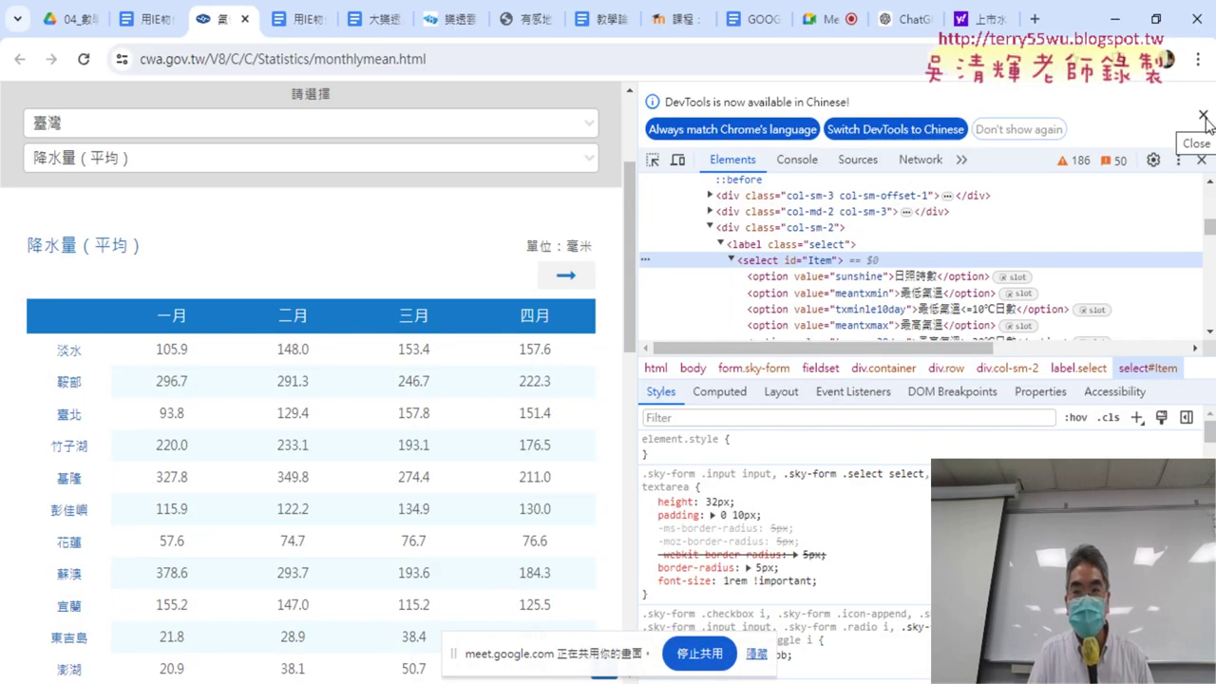
Close DevTools, match 淡水's January 105.9 between web table and worksheet, then maximize Chrome
left_click(1202, 160)
left_click_drag(1096, 29, 1139, 33)
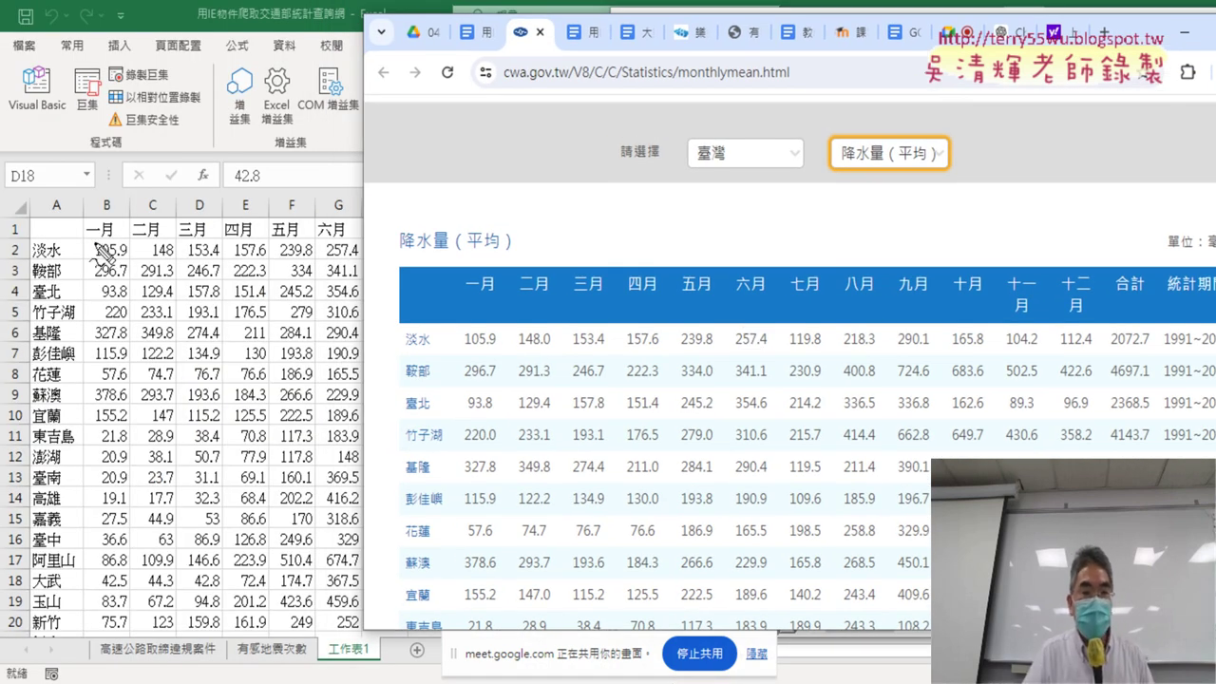
left_click_drag(93, 241, 116, 242)
left_click_drag(95, 257, 125, 257)
left_click_drag(40, 265, 59, 263)
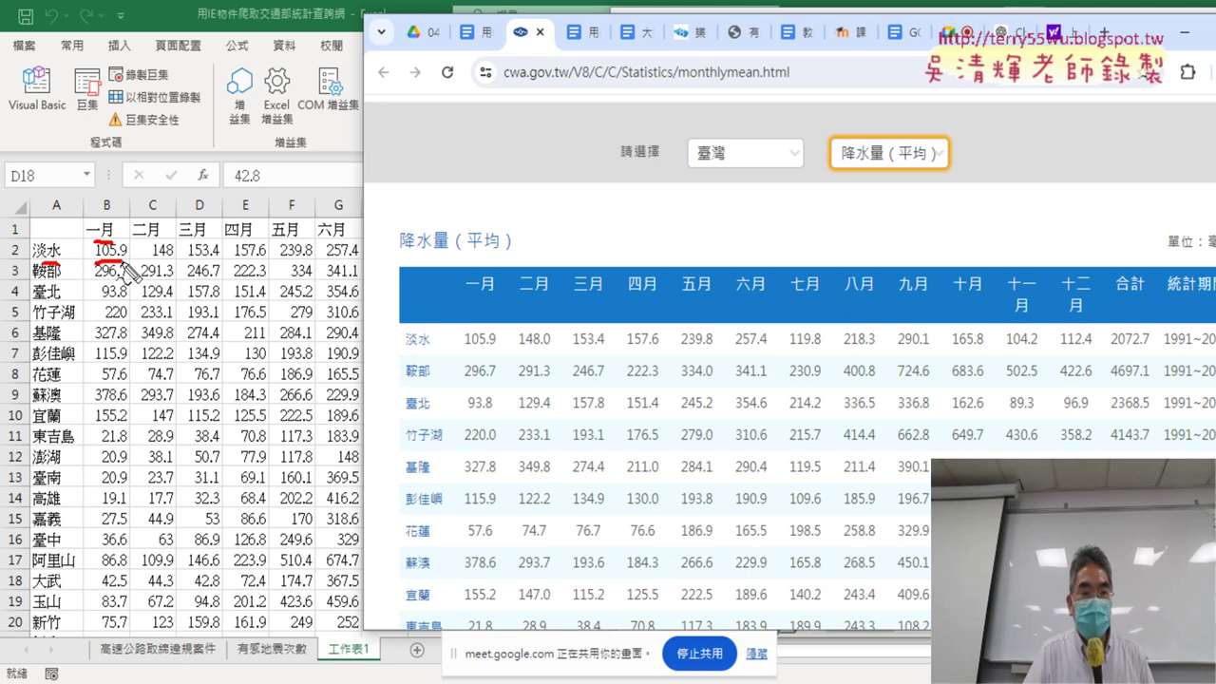
left_click_drag(463, 350, 513, 348)
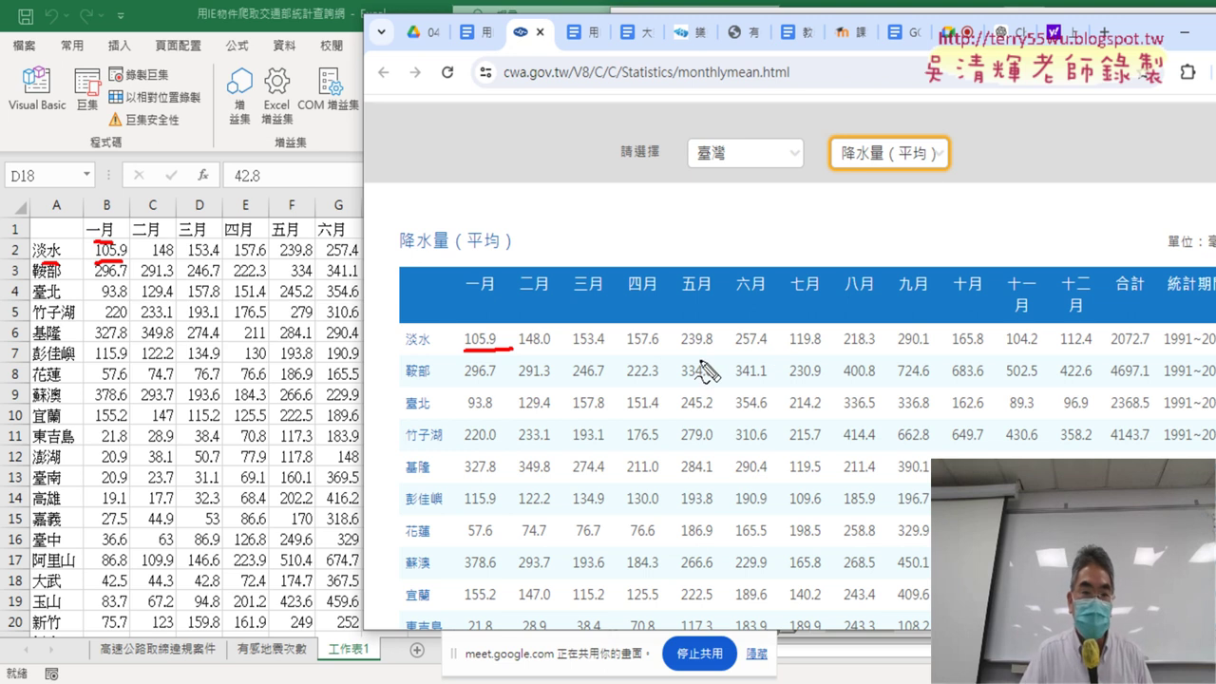
key("Escape")
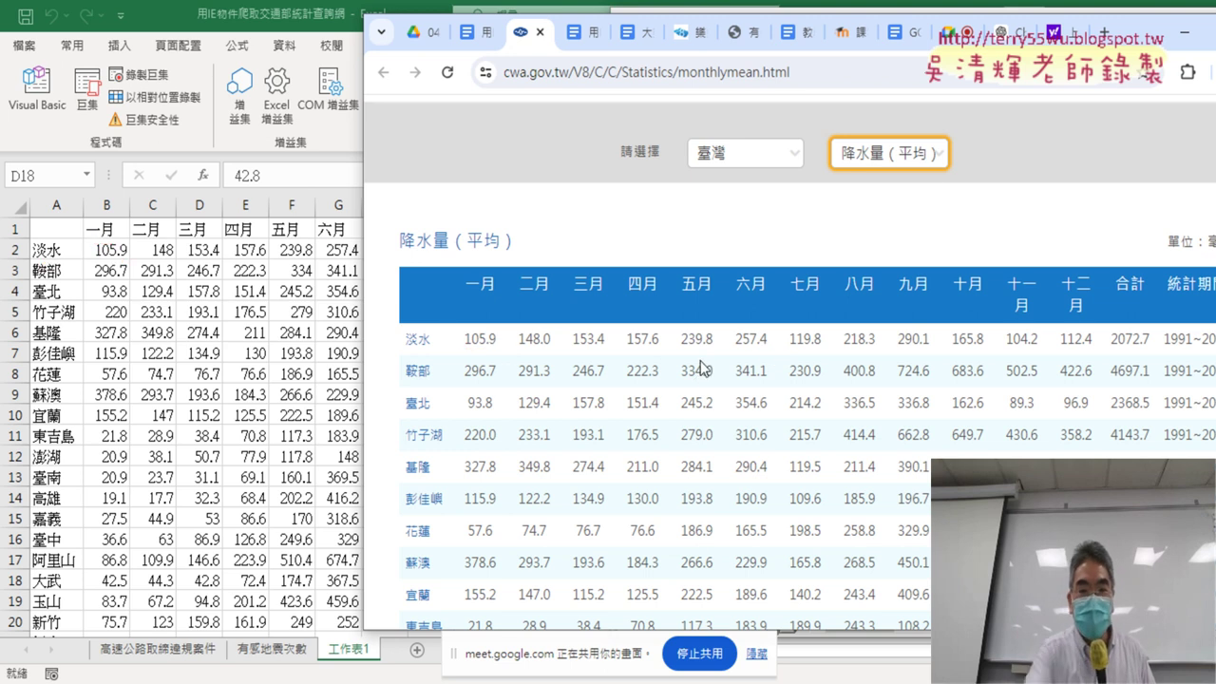
double_click(1160, 35)
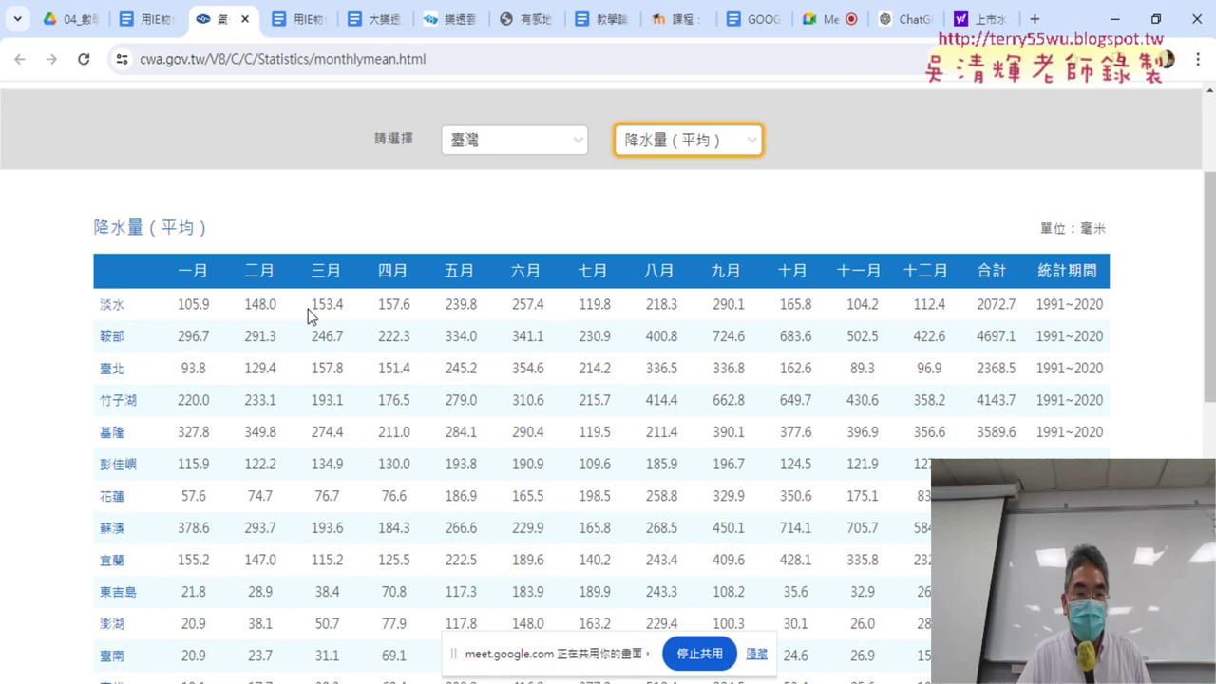
left_click_drag(443, 306, 549, 309)
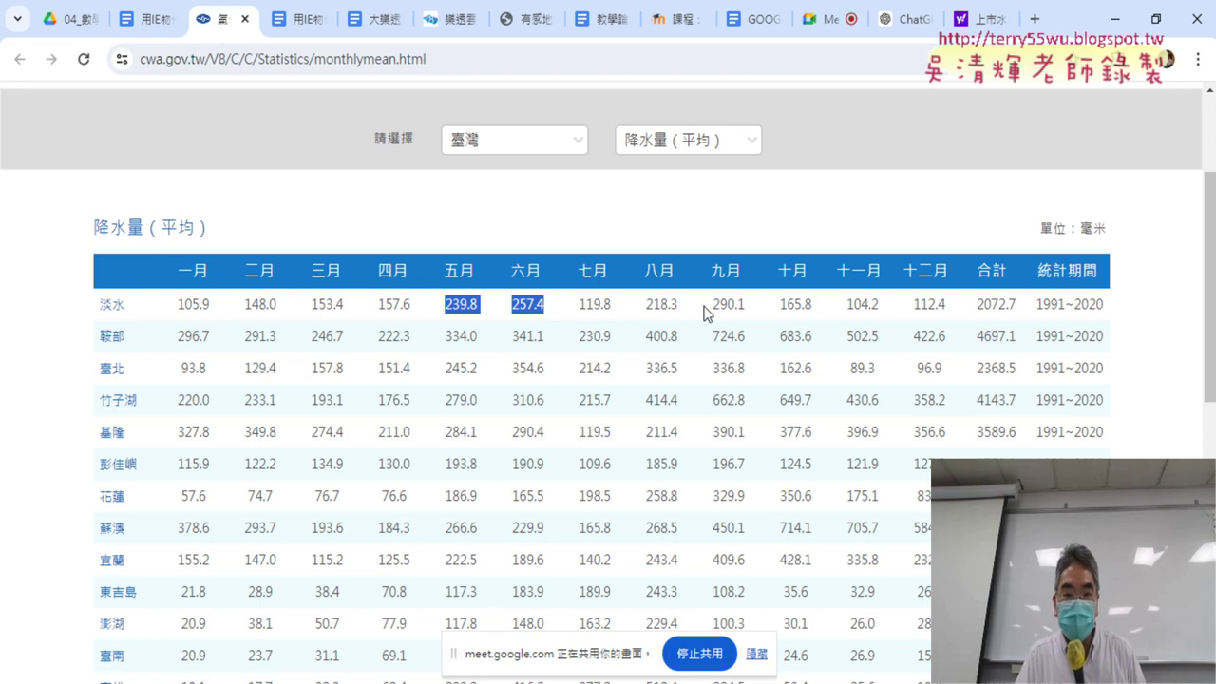
left_click_drag(643, 305, 889, 320)
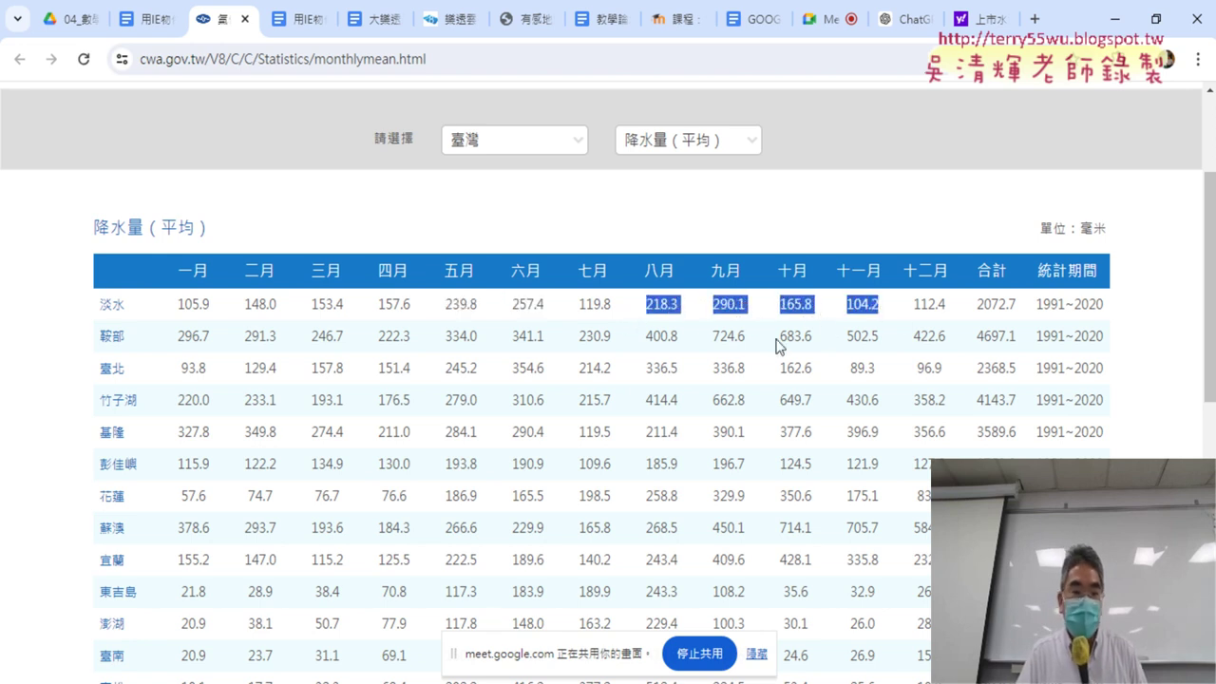
scroll(781, 344, "down", 2)
scroll(781, 345, "down", 1)
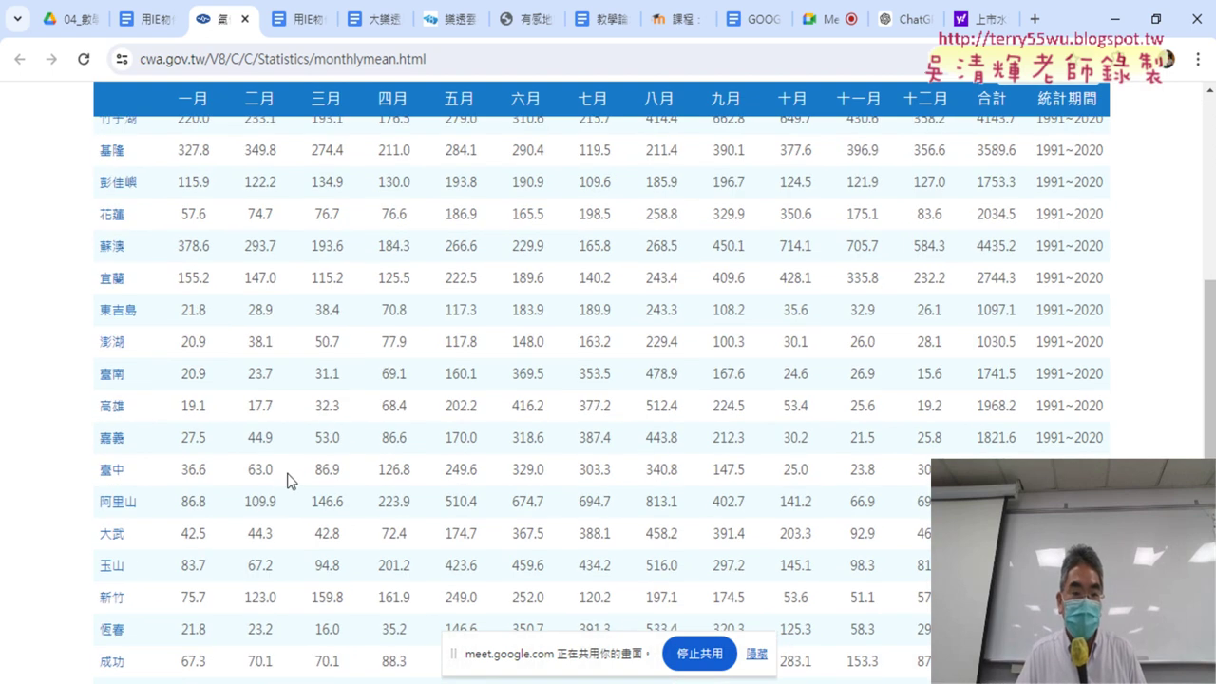
scroll(285, 478, "down", 3)
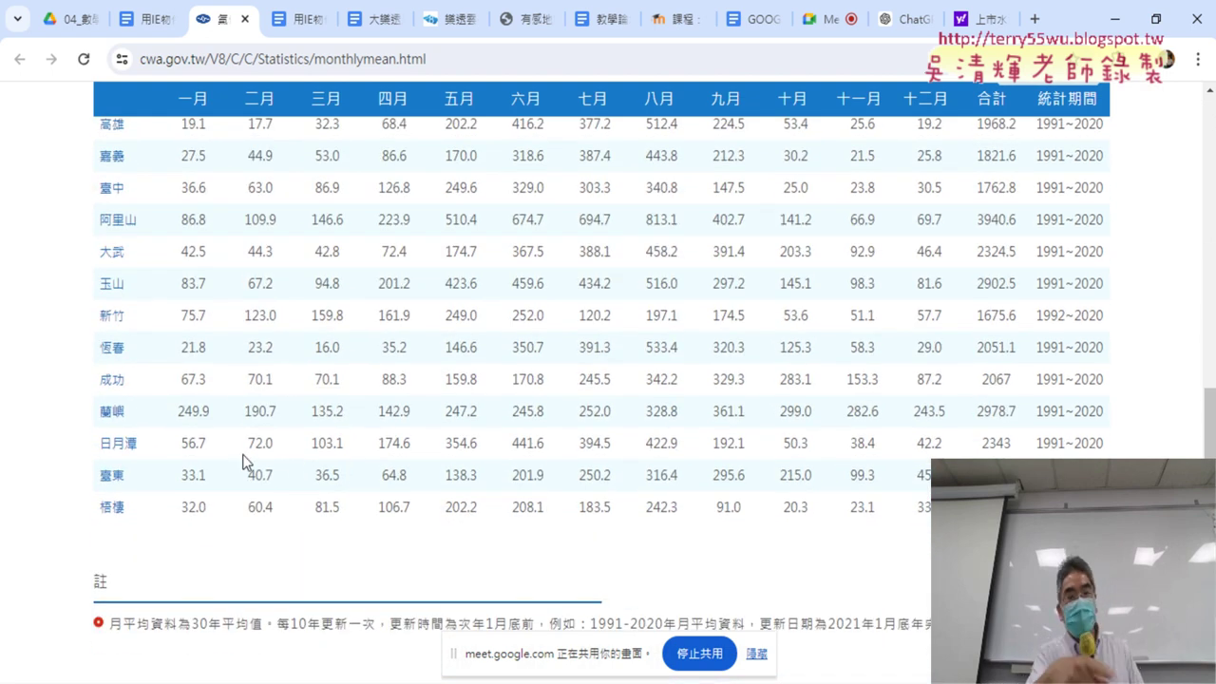
scroll(285, 466, "up", 10)
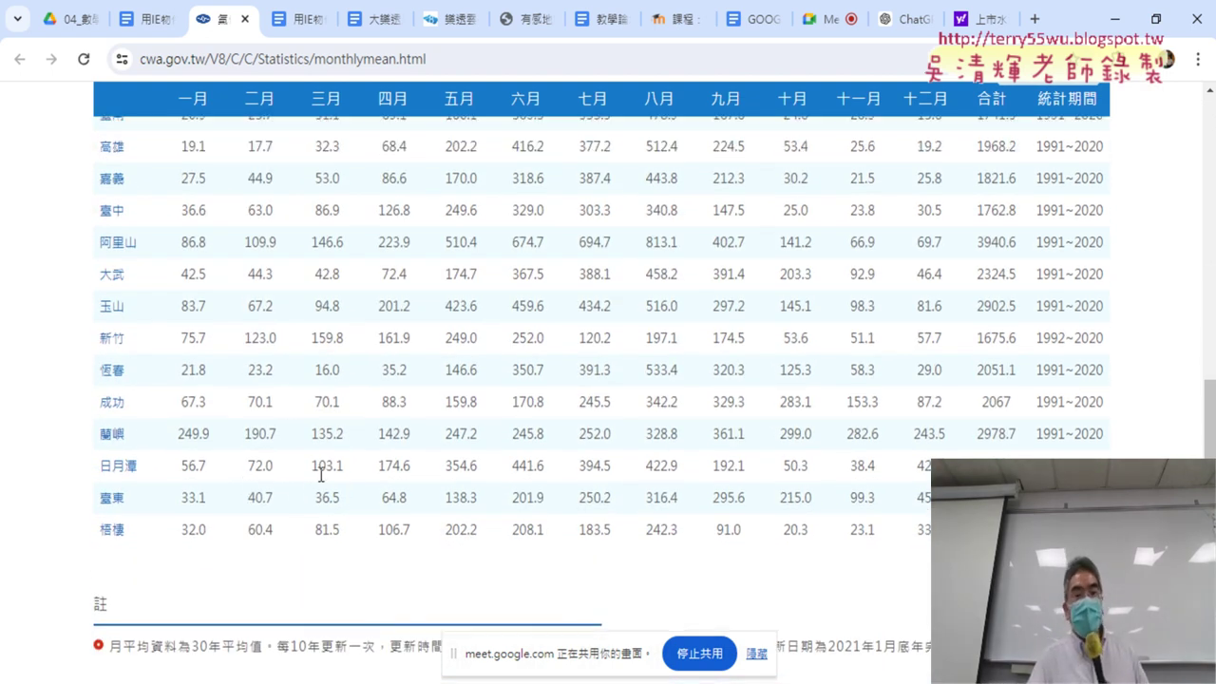
Switch the CWA table's statistic from 降水量(平均) to 日照時數 (sunshine hours)
left_click(718, 339)
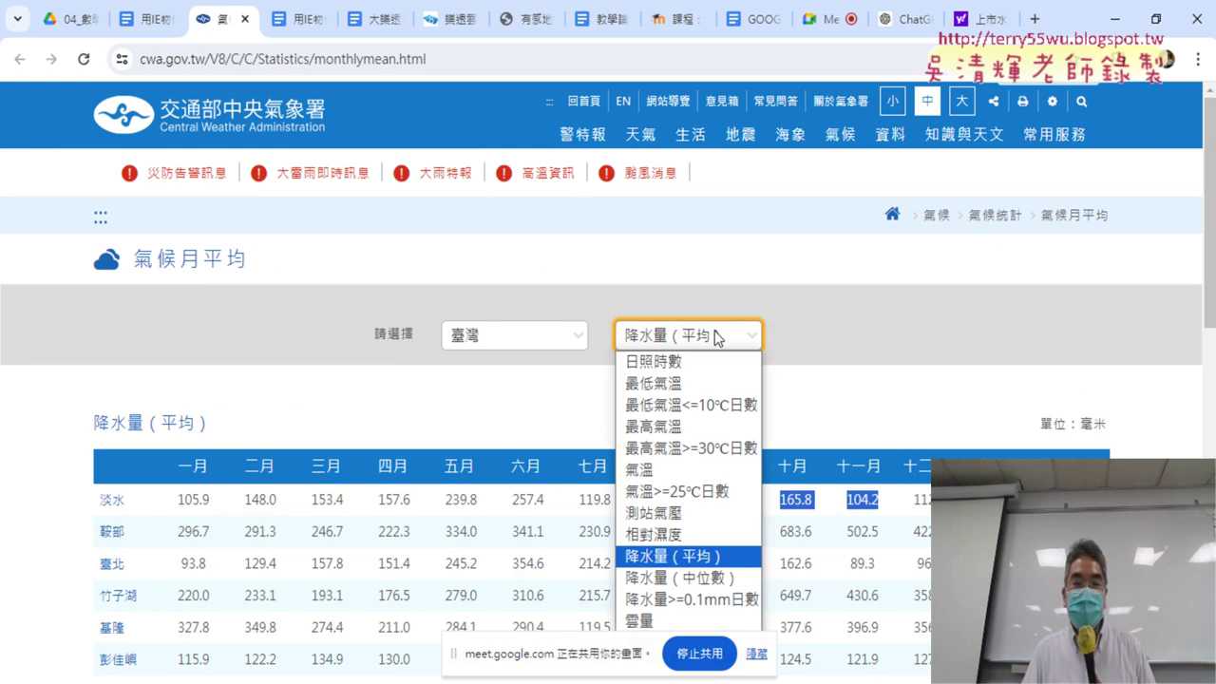
left_click(664, 362)
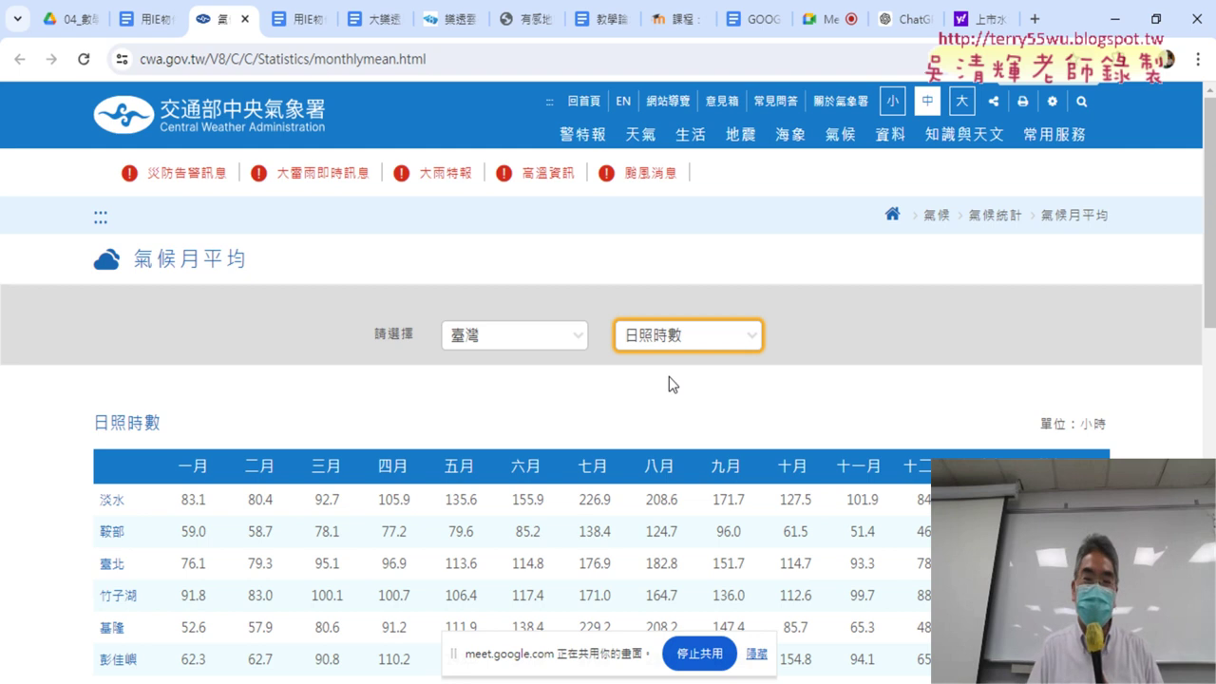
left_click(693, 338)
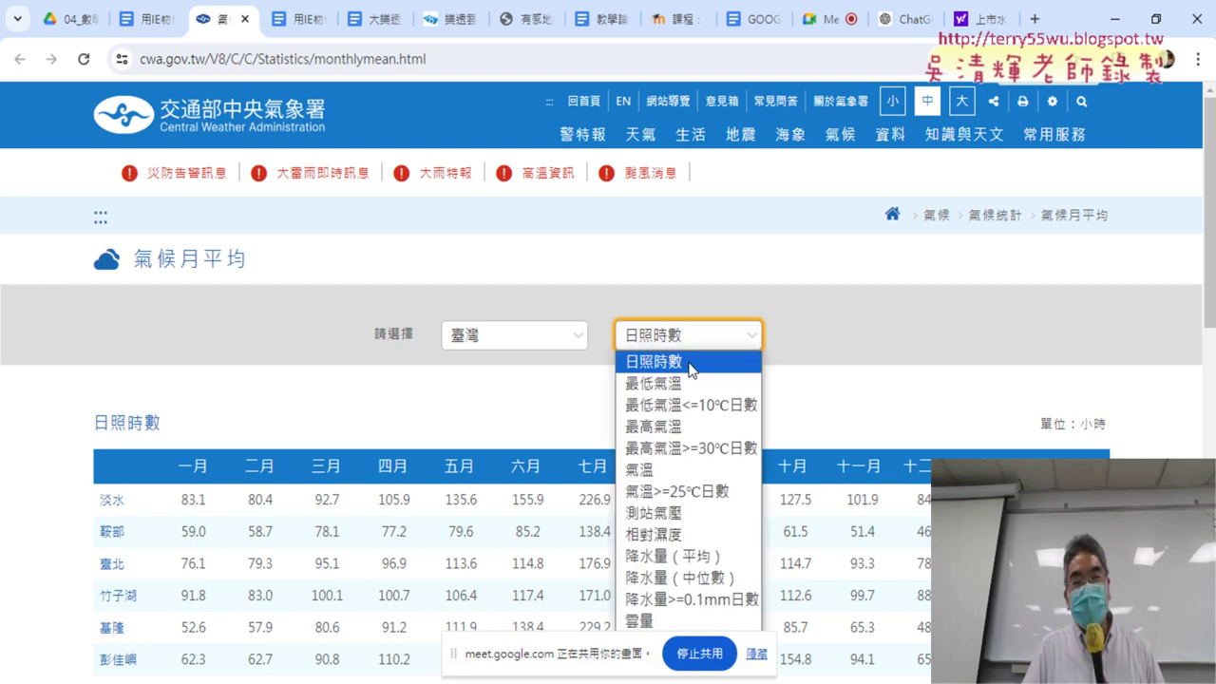
left_click(824, 347)
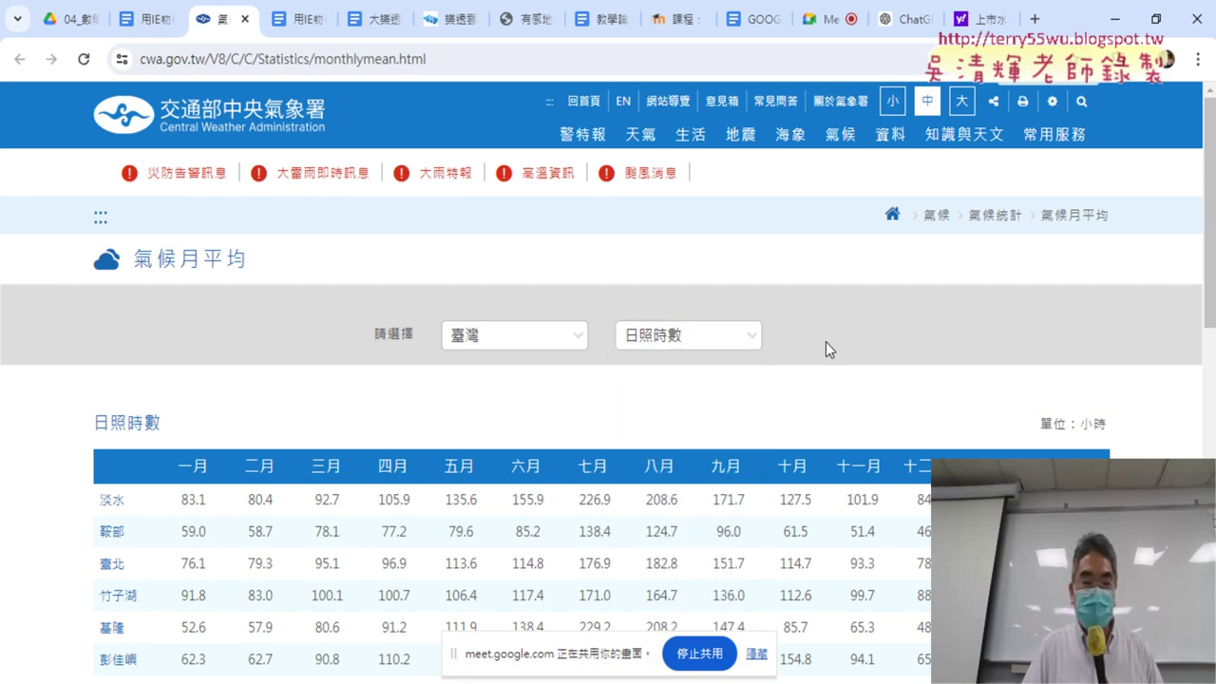
Bring the VBA editor forward and select the 9 in lst.selectedIndex = 9
mouse_move(644, 682)
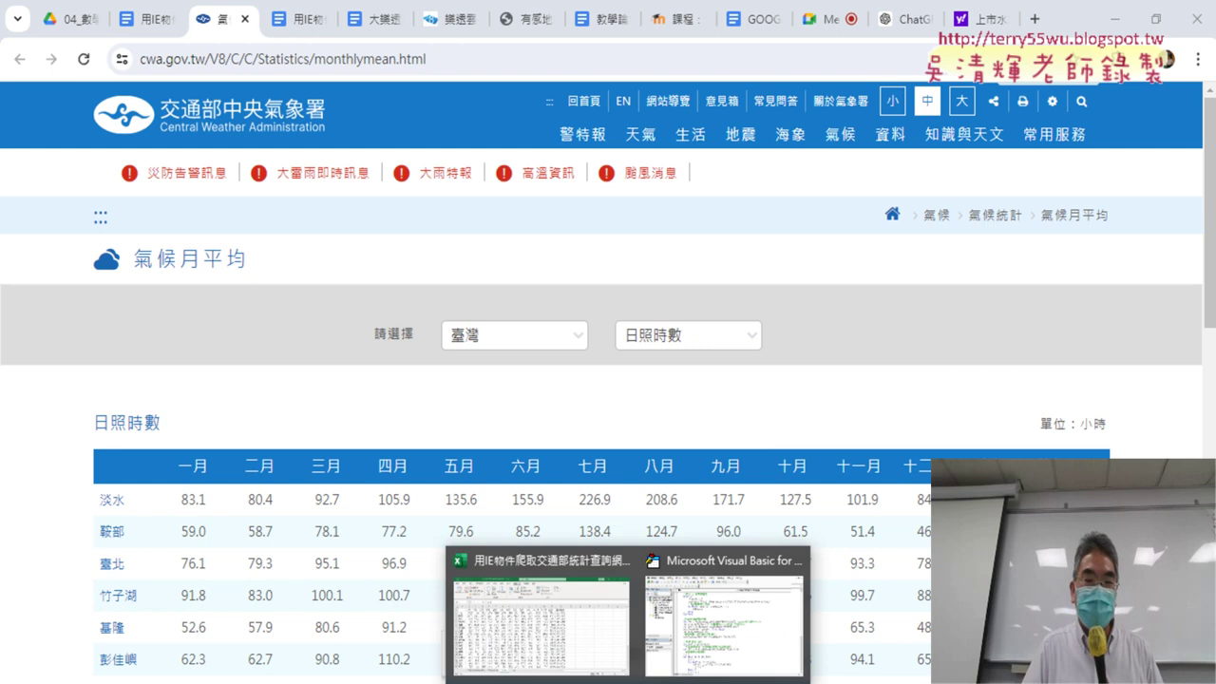
left_click(721, 617)
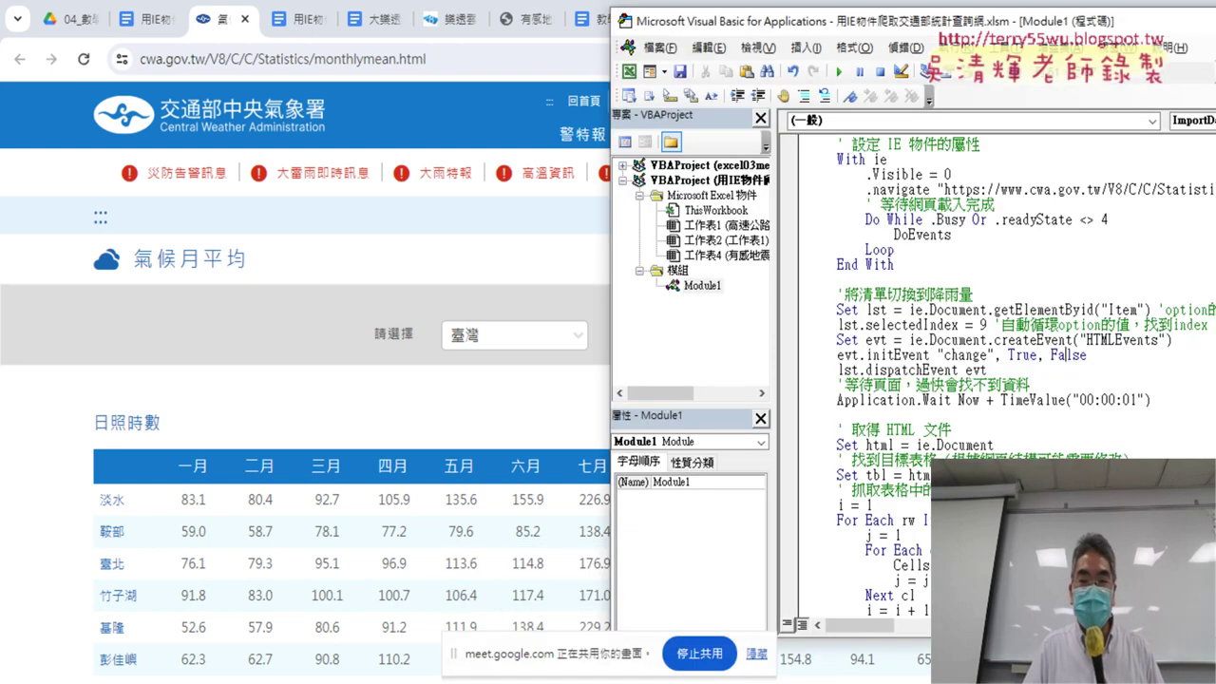
left_click_drag(1052, 34, 828, 54)
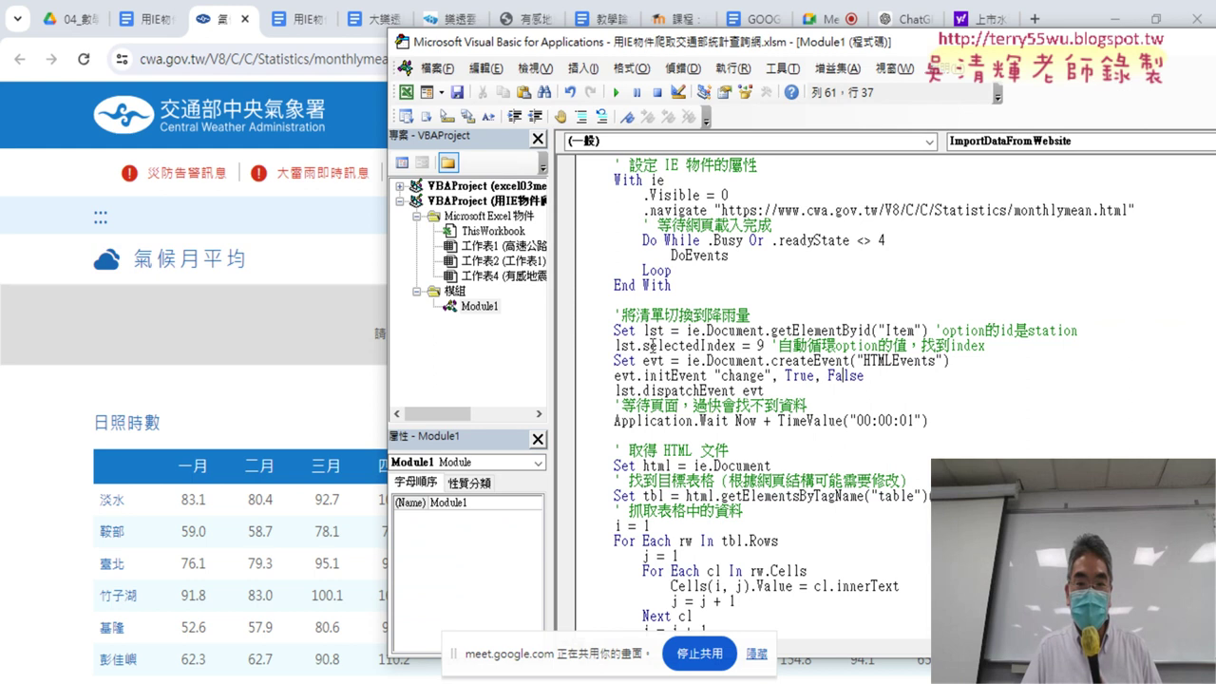
left_click_drag(642, 345, 736, 345)
double_click(760, 346)
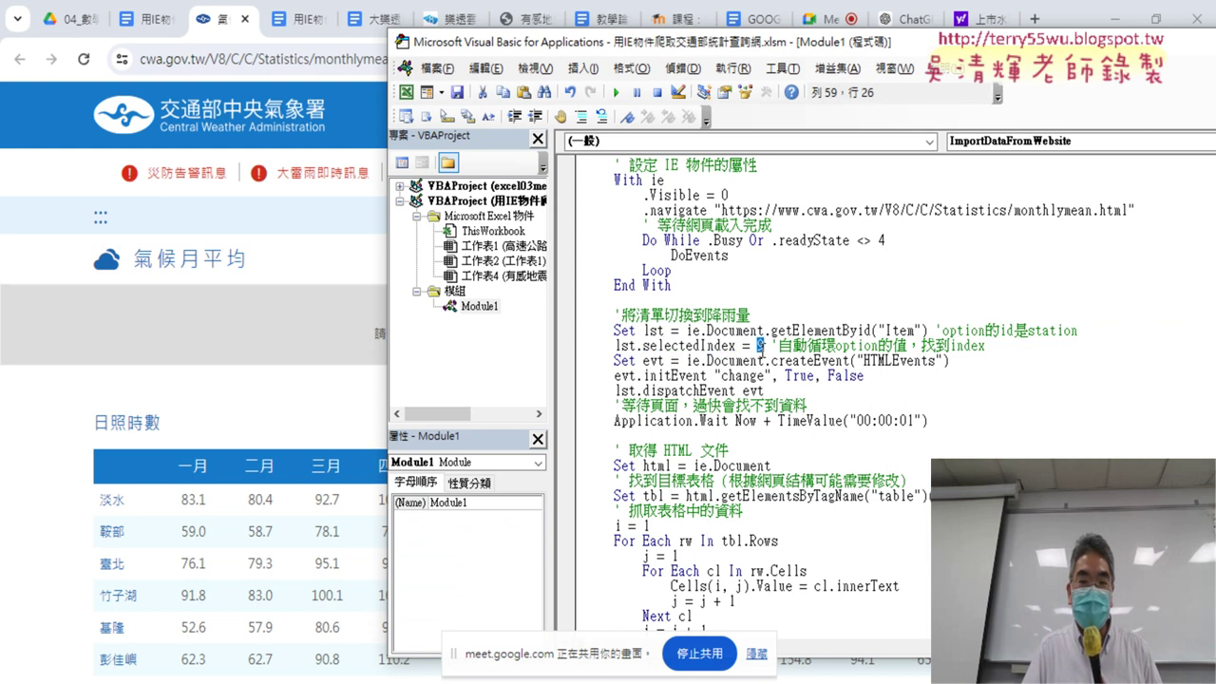
Check the website's statistics list order, then change the index to lst.selectedIndex = 0
left_click_drag(875, 42, 1034, 384)
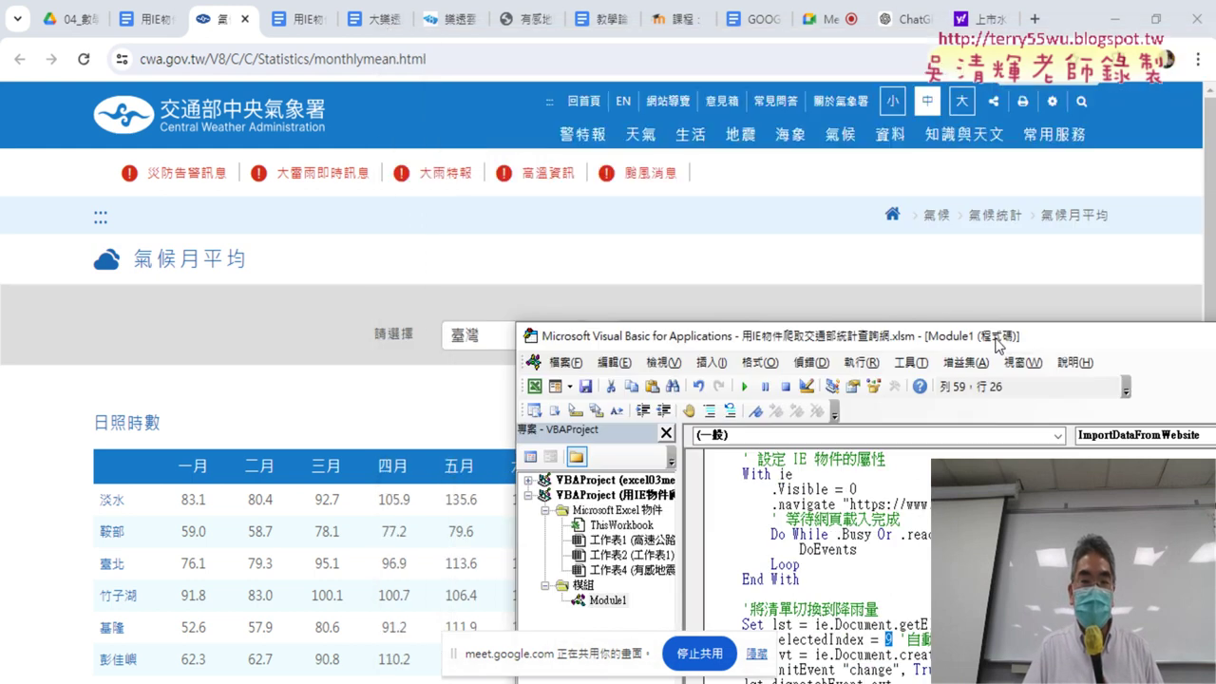
left_click(646, 338)
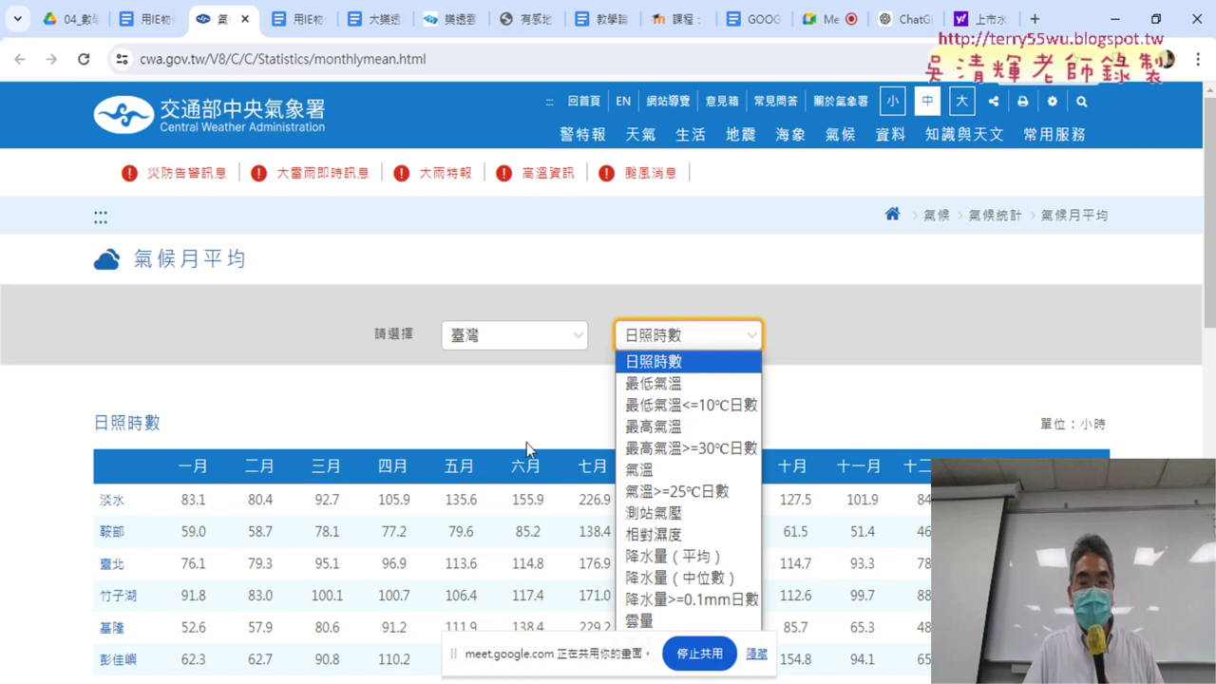
key("Escape")
left_click(807, 608)
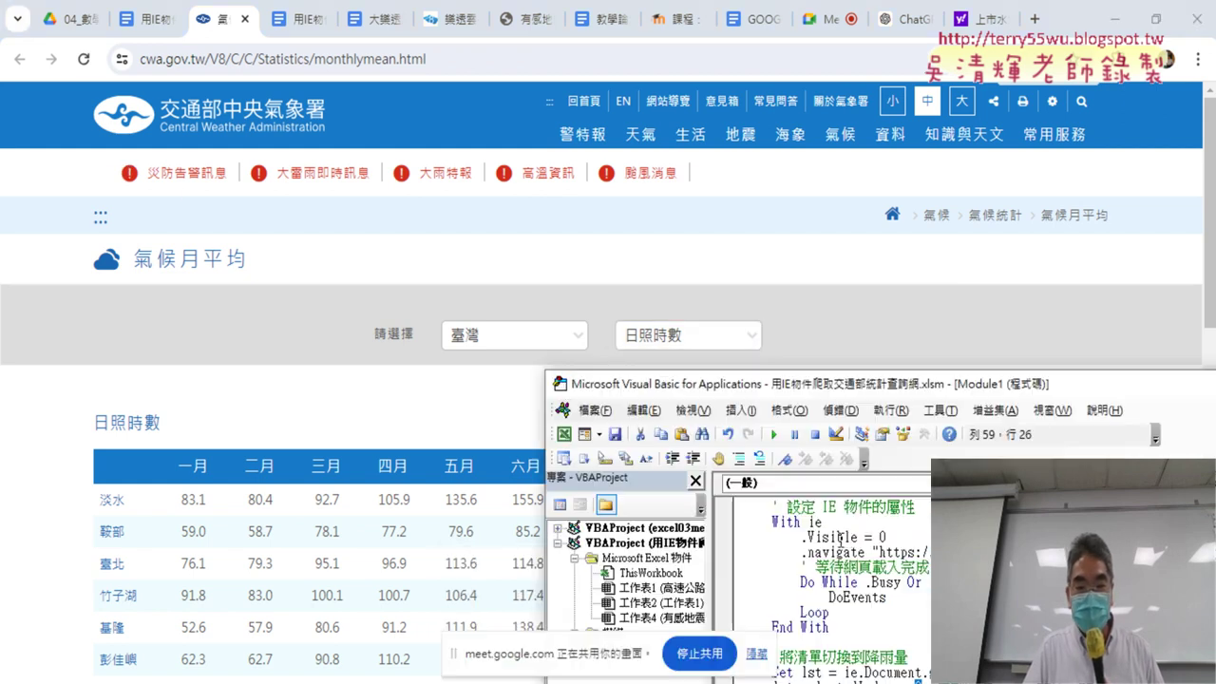
mouse_move(887, 379)
left_mouse_down()
mouse_move(765, 166)
mouse_move(682, 88)
left_mouse_up()
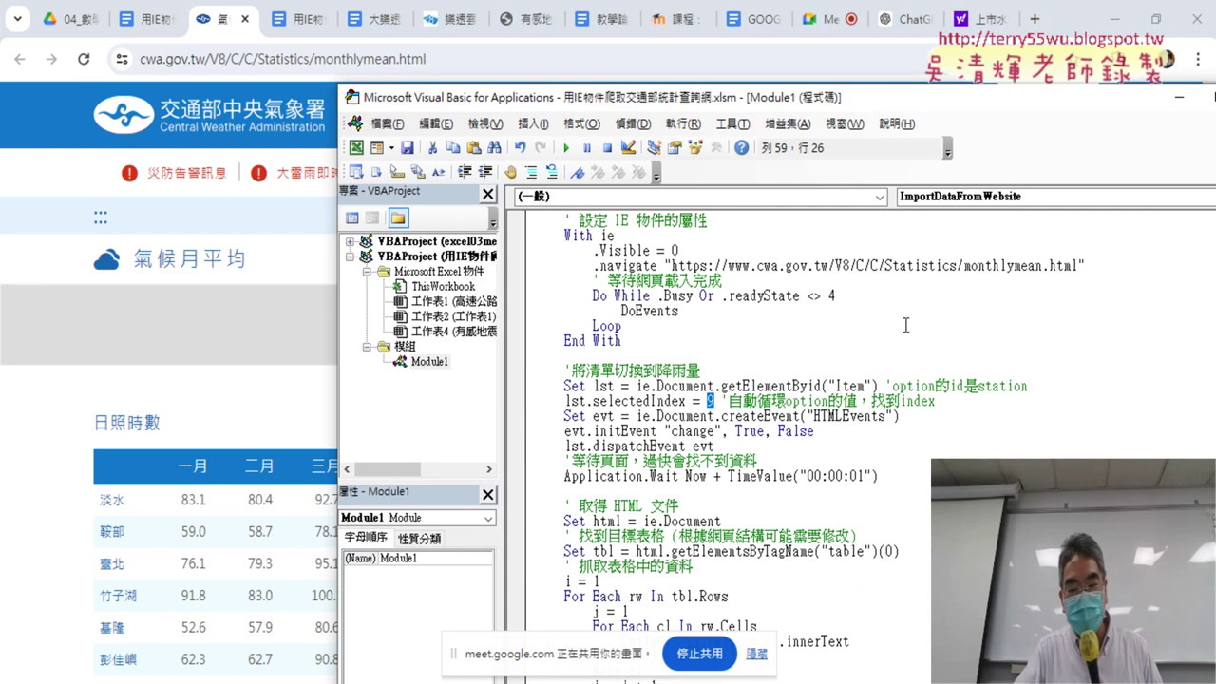
type("1")
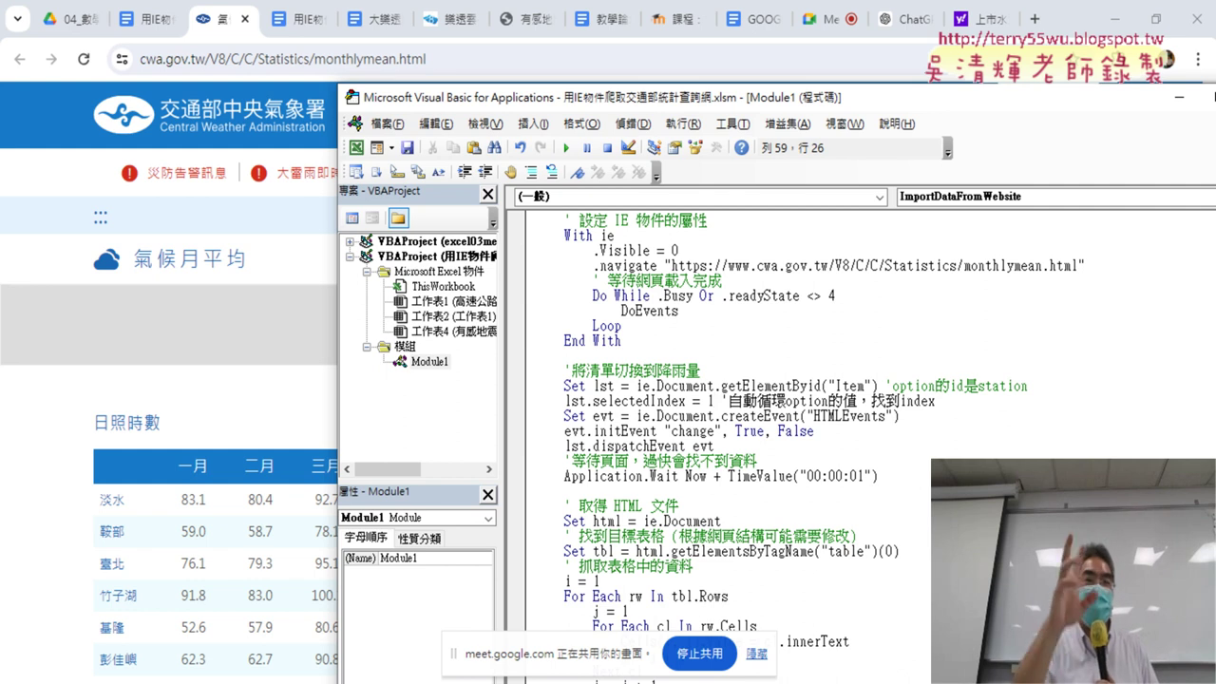
key("BackSpace")
type("0")
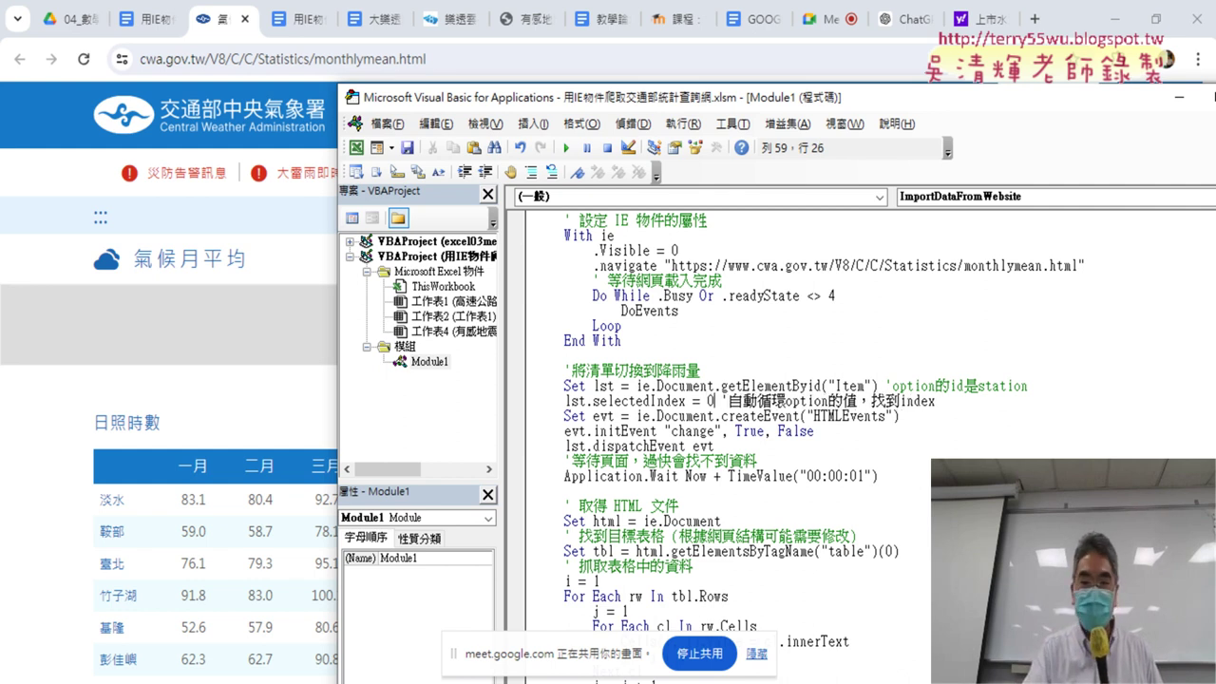
left_click(760, 446)
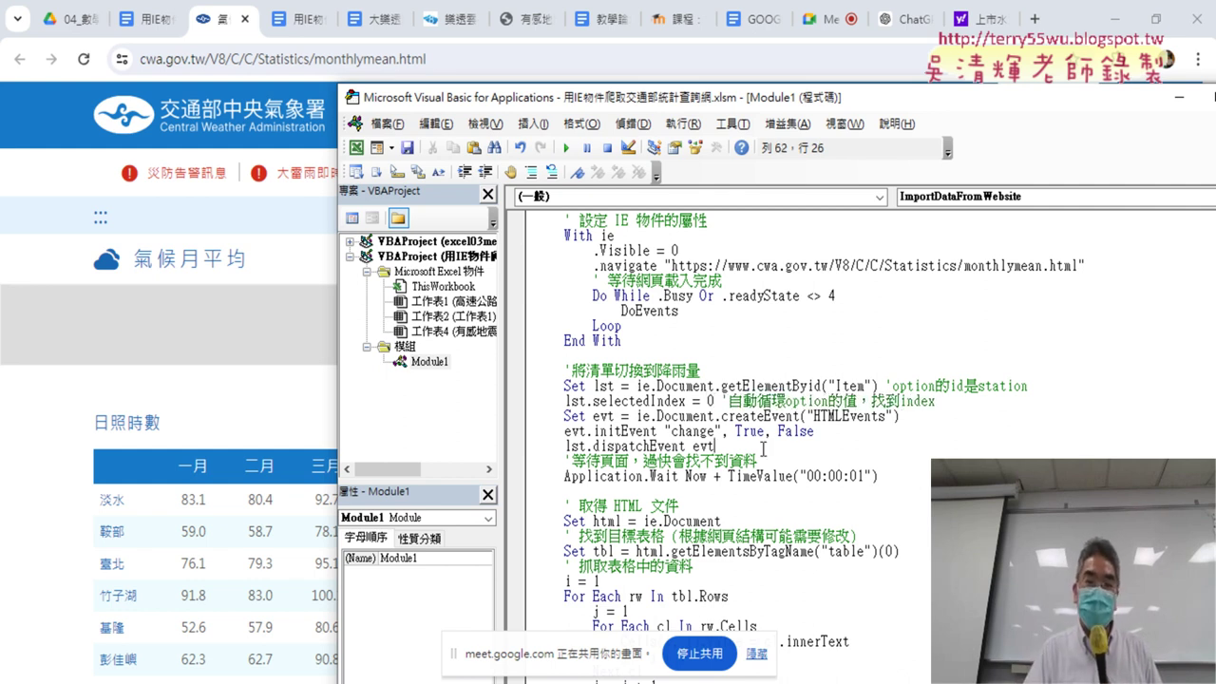
Rerun ImportDataFromWebsite to fill the sheet with sunshine hours (淡水 January 83.1), with Chrome alongside
left_click(1115, 19)
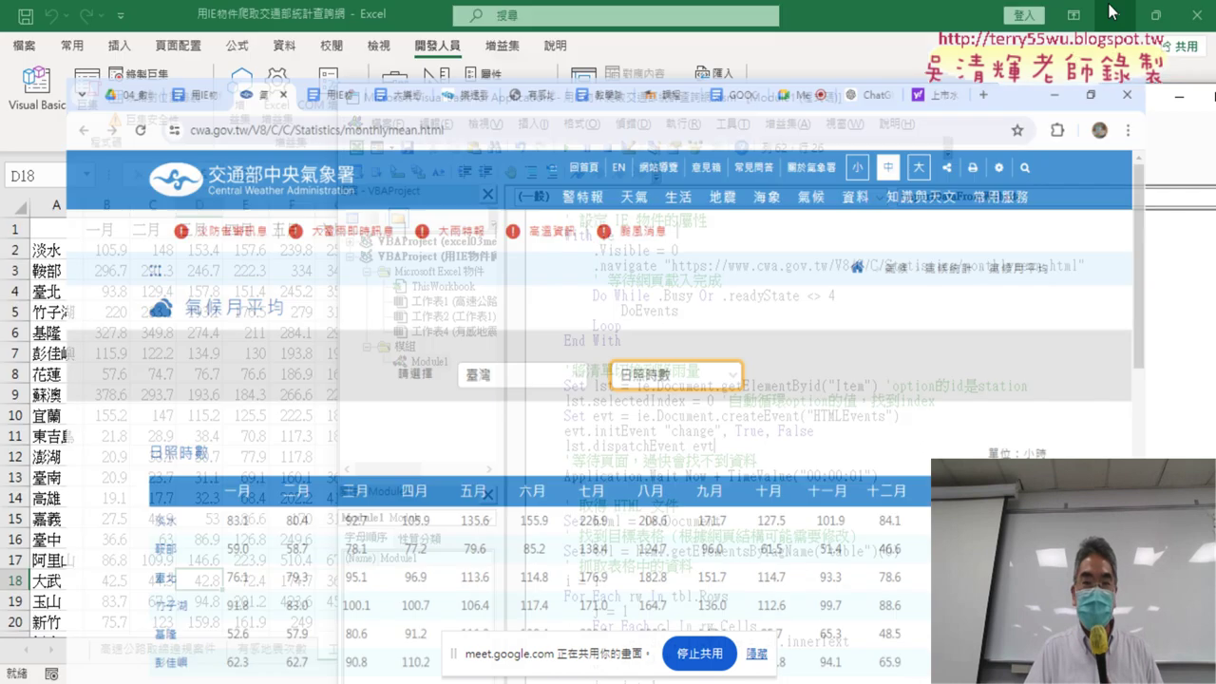
left_click(665, 399)
left_click(567, 148)
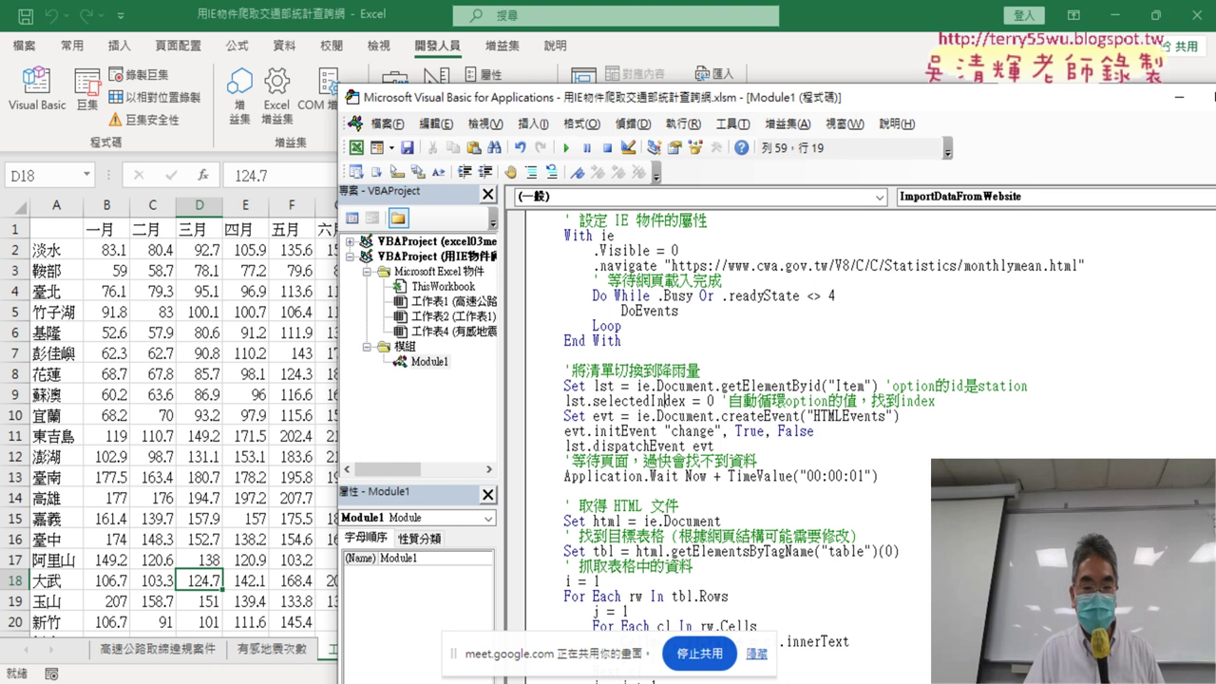
left_click(484, 589)
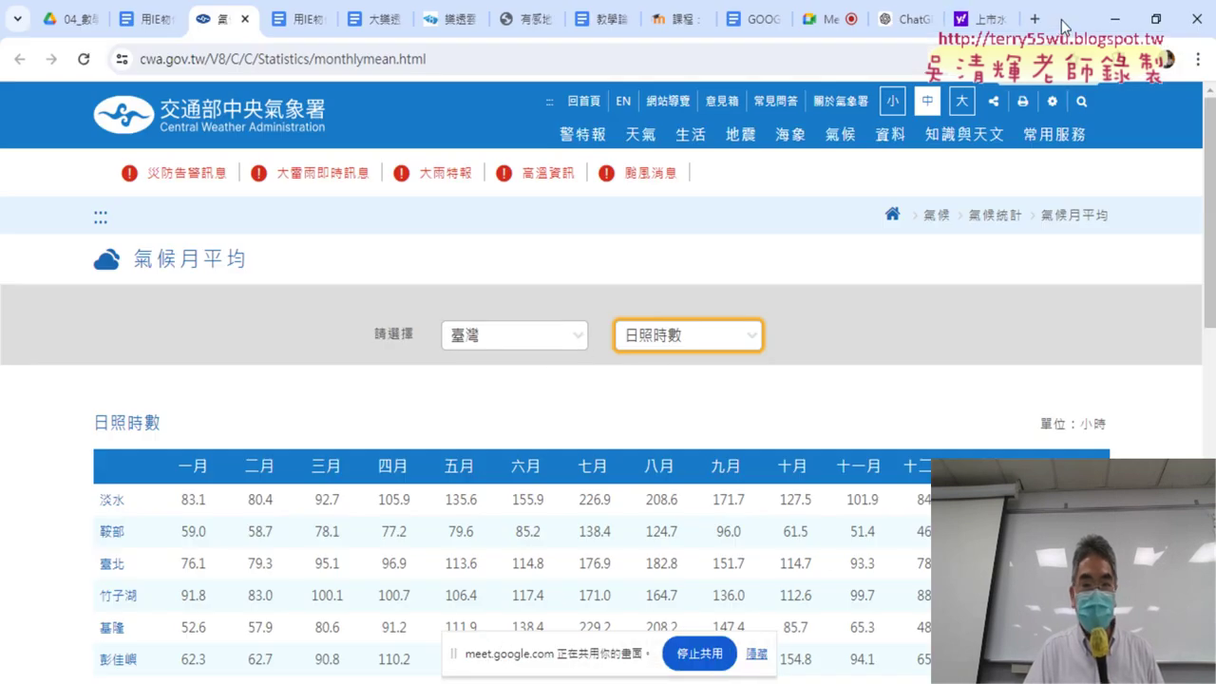
left_click_drag(1064, 26, 1039, 27)
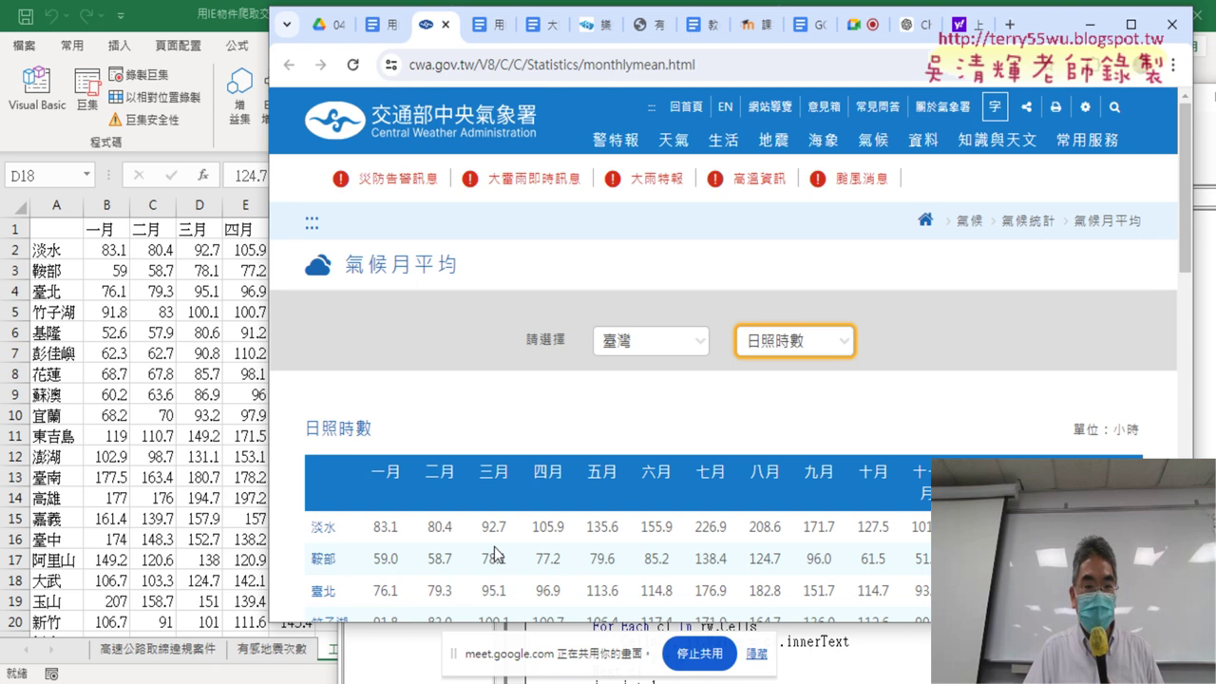
Scroll the 日照時數 table further and maximize Chrome to show more station rows
scroll(494, 555, "down", 2)
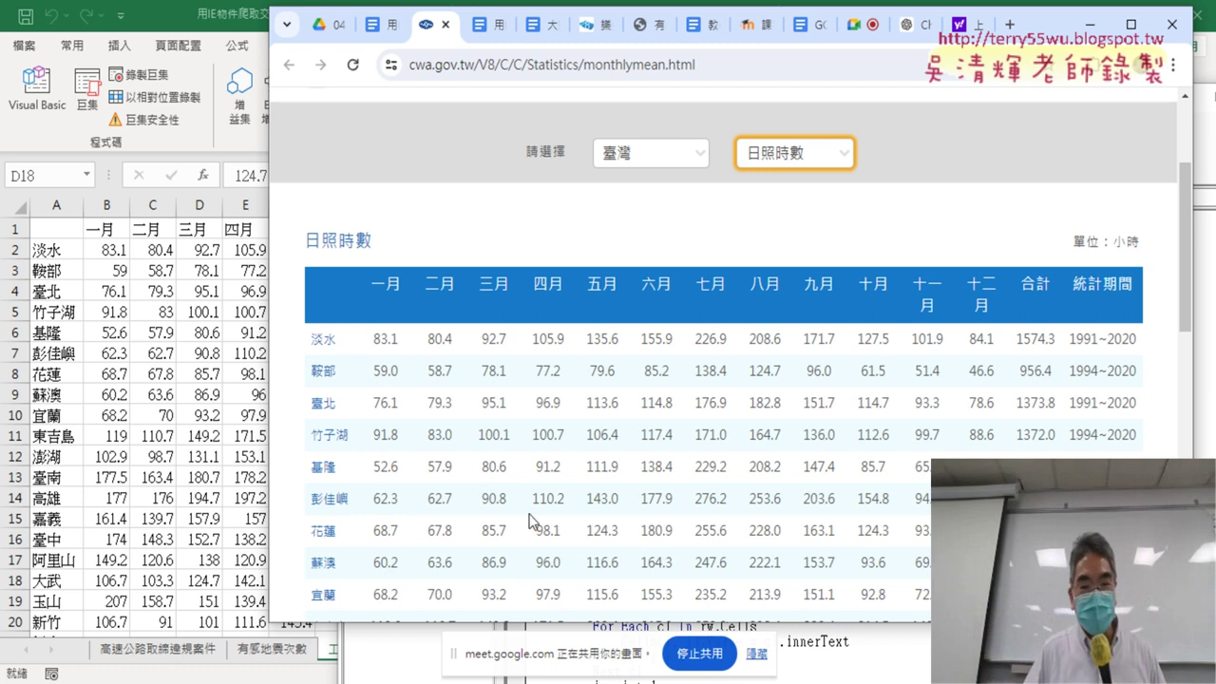
left_click(1130, 24)
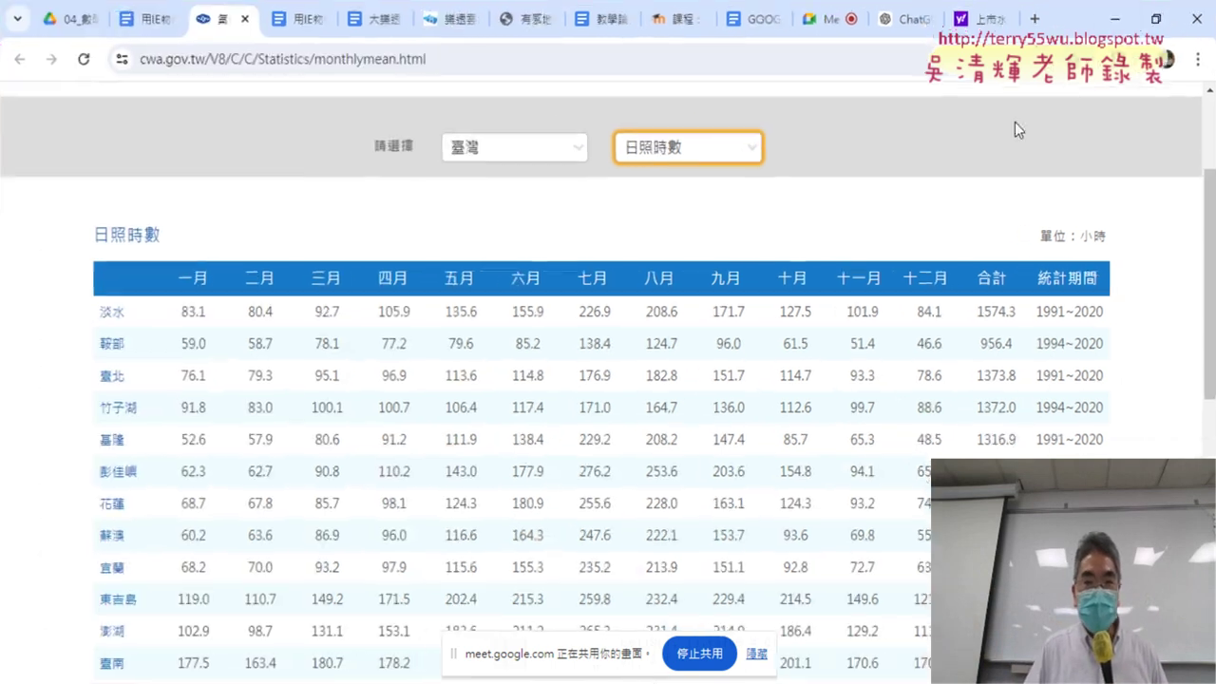
Locate Sub 下載降雨量() and its dropdown code in the Google Docs notes, then return to the VBA editor
left_click(150, 19)
scroll(717, 443, "up", 1)
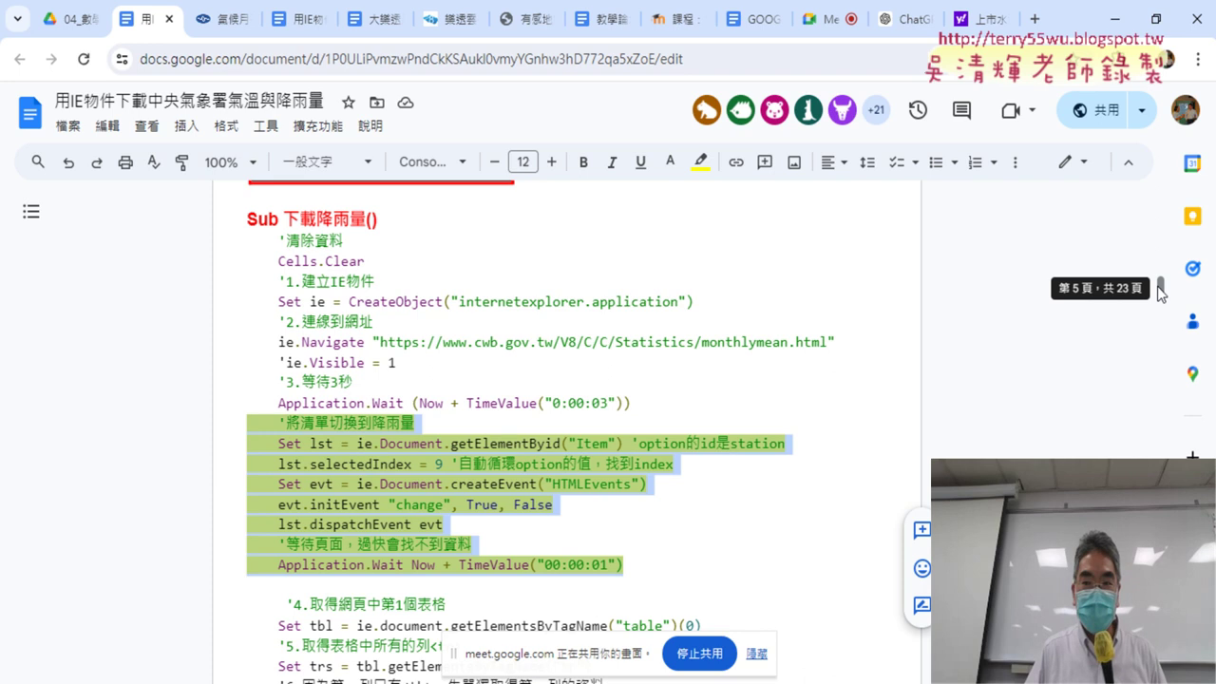
double_click(276, 211)
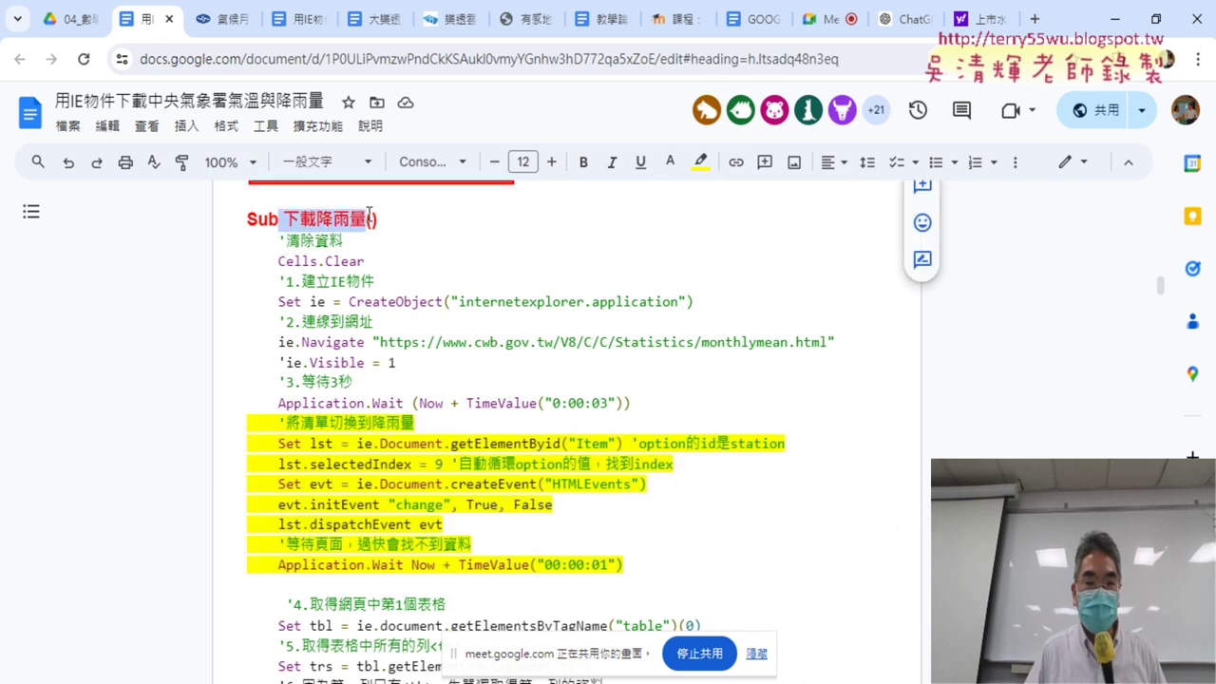
scroll(556, 404, "down", 1)
mouse_move(645, 470)
left_mouse_down()
mouse_move(508, 459)
mouse_move(230, 331)
left_mouse_up()
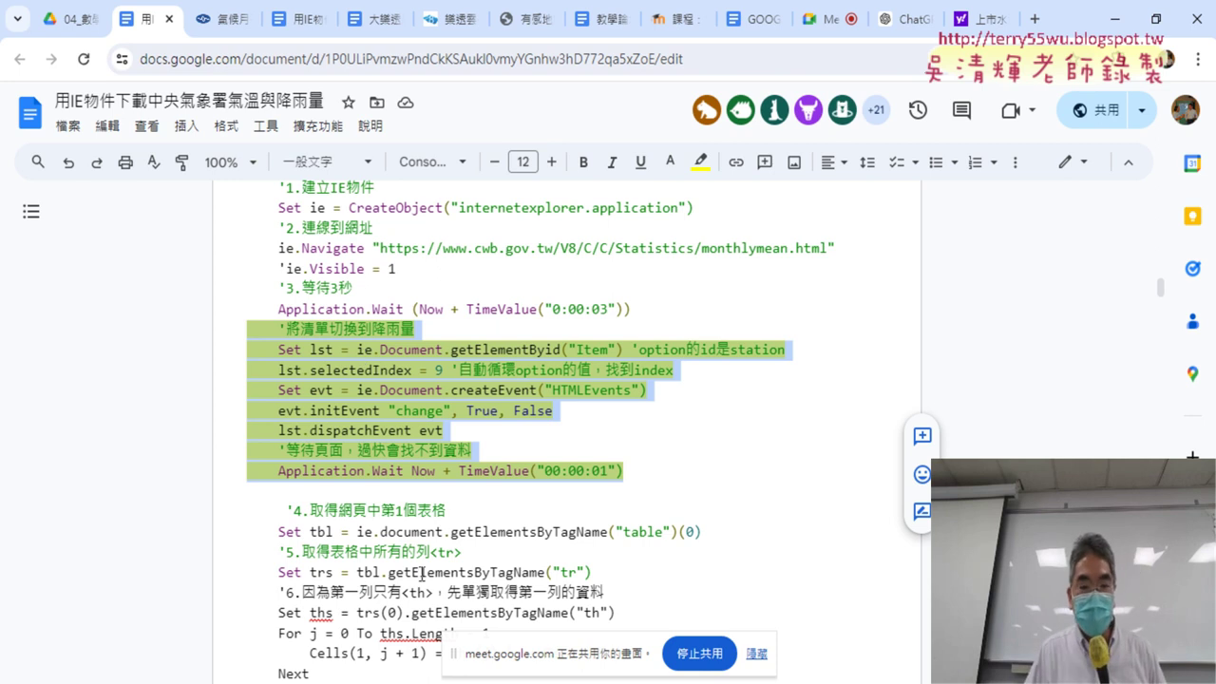
left_click(628, 683)
left_click(703, 644)
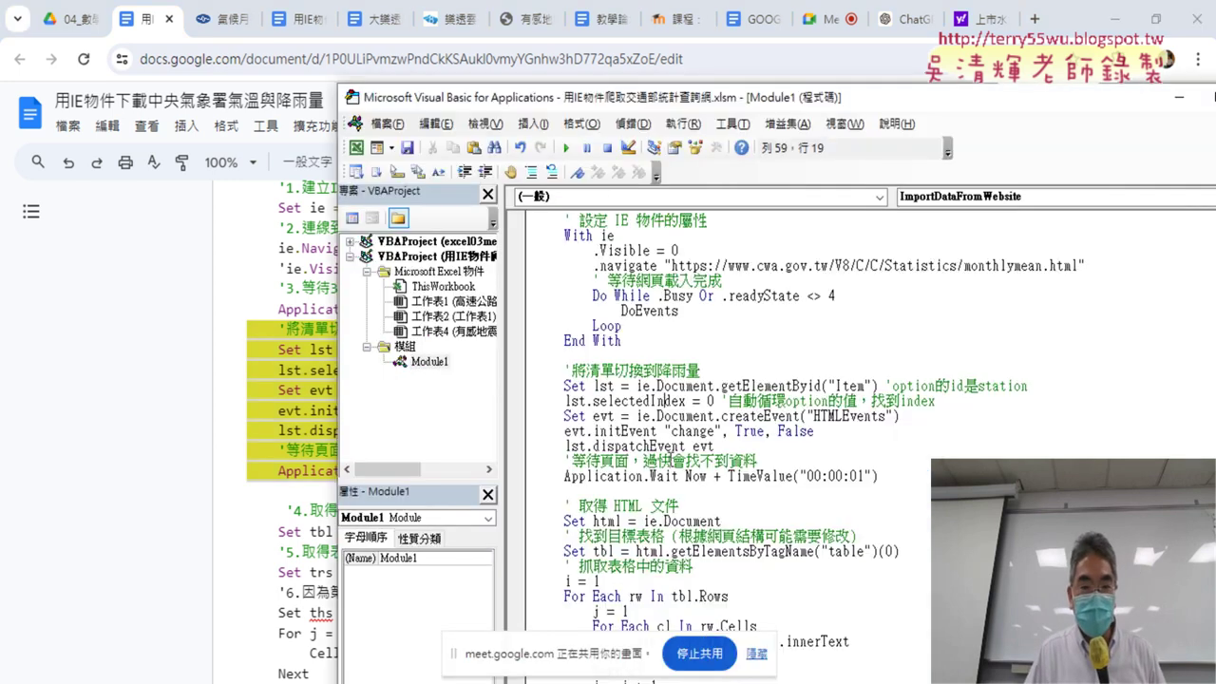
left_click_drag(623, 342, 525, 238)
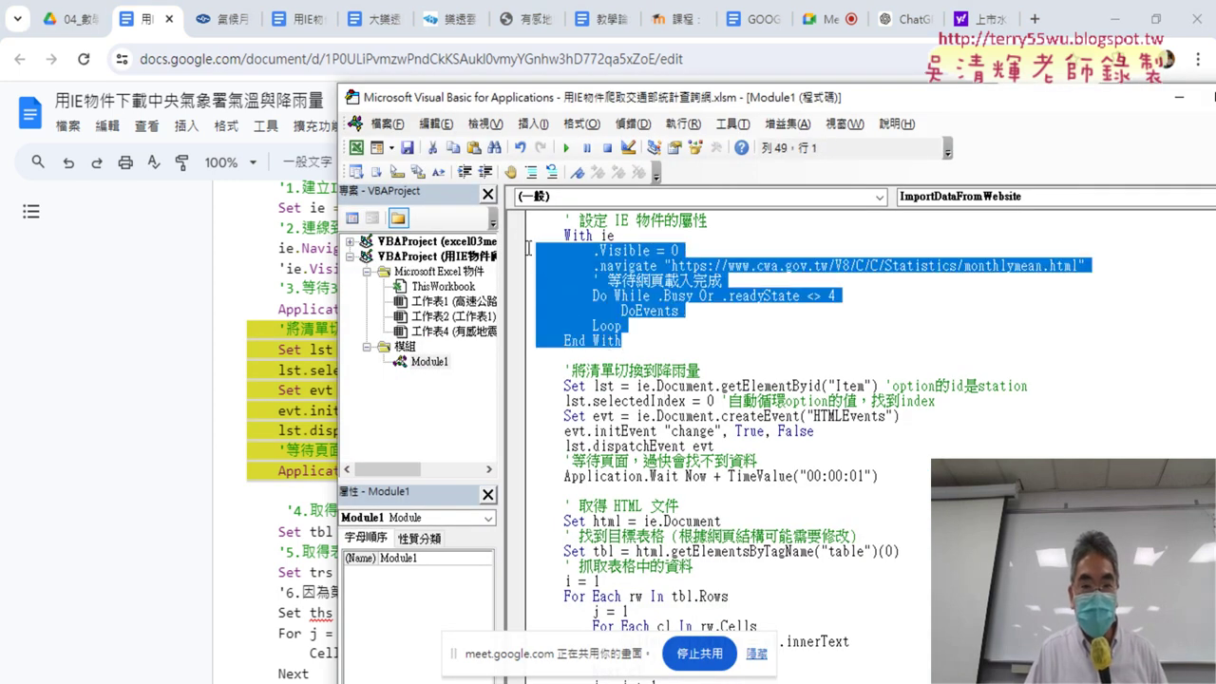
left_click_drag(623, 342, 520, 337)
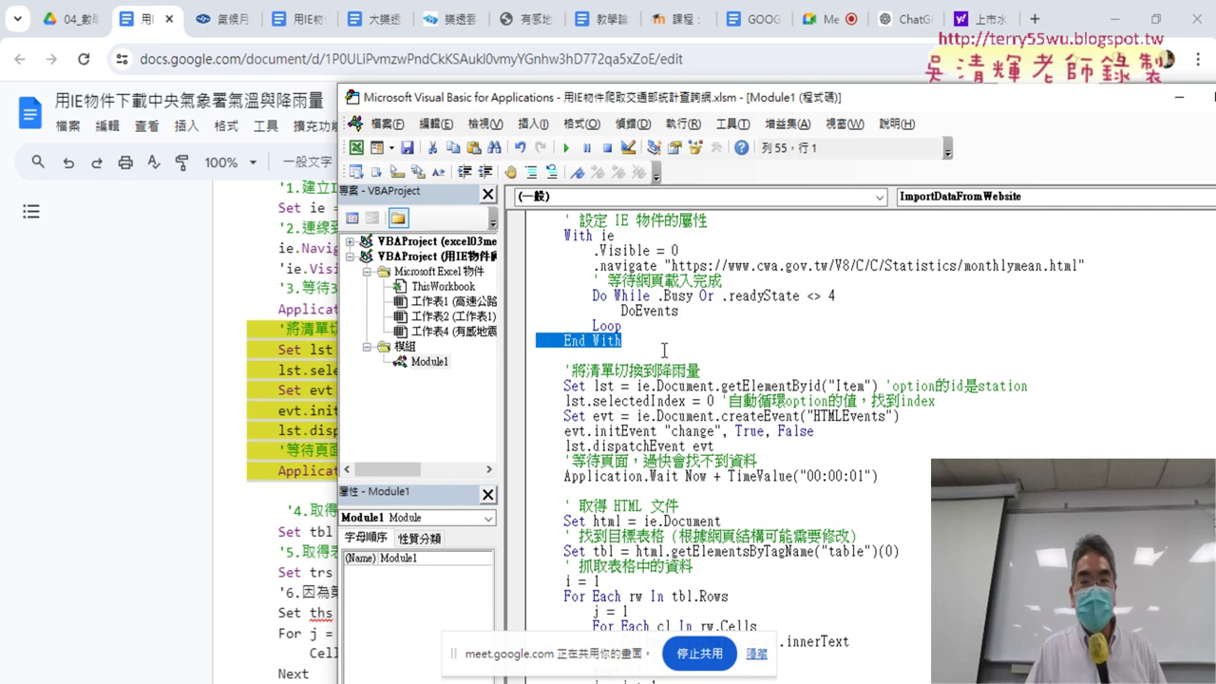
left_click_drag(623, 342, 498, 233)
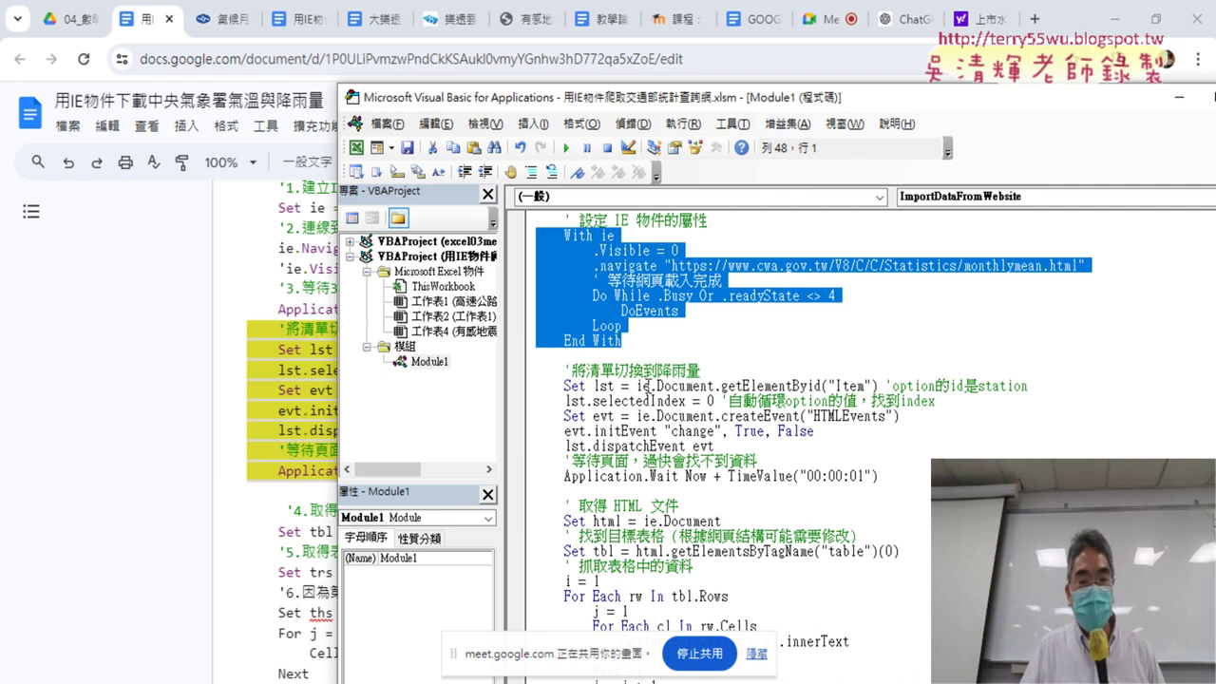
left_click_drag(906, 491, 539, 364)
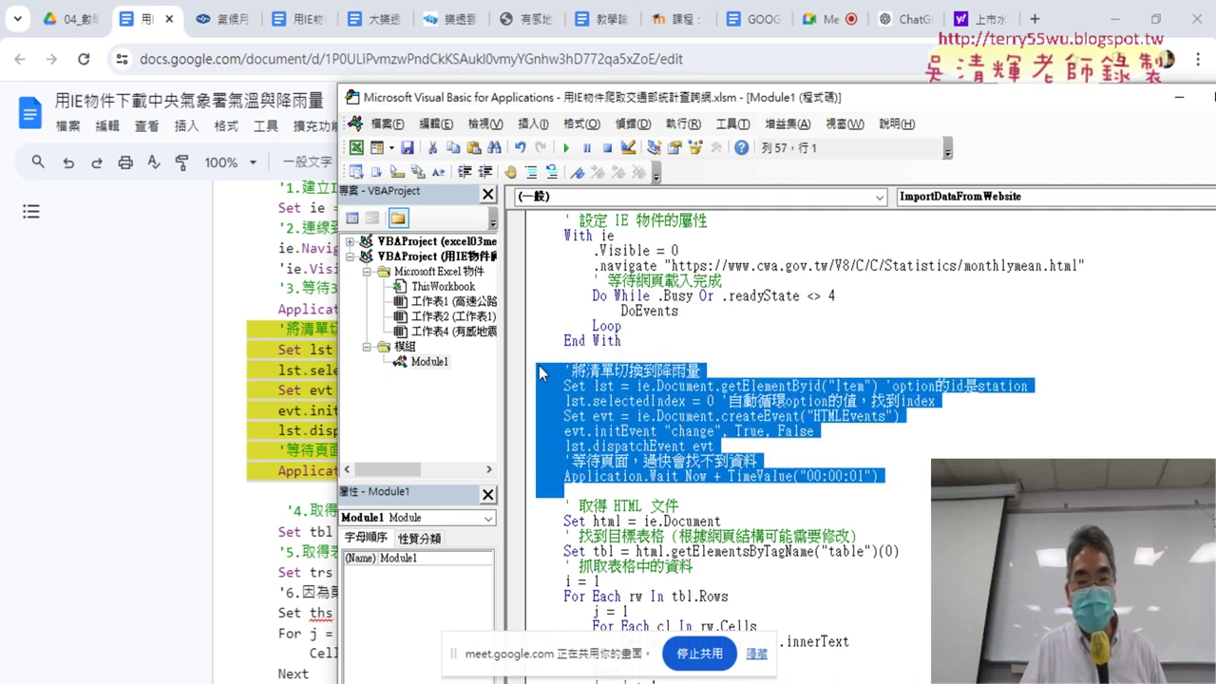
scroll(538, 365, "up", 1)
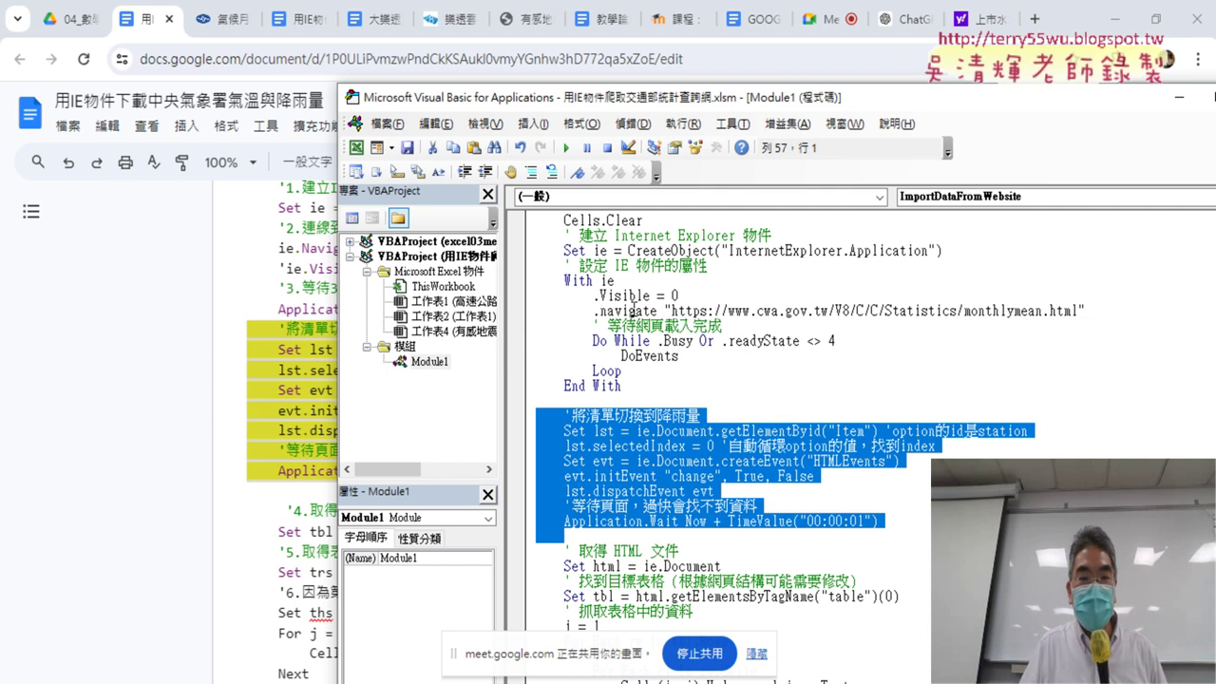
left_click_drag(642, 385, 538, 281)
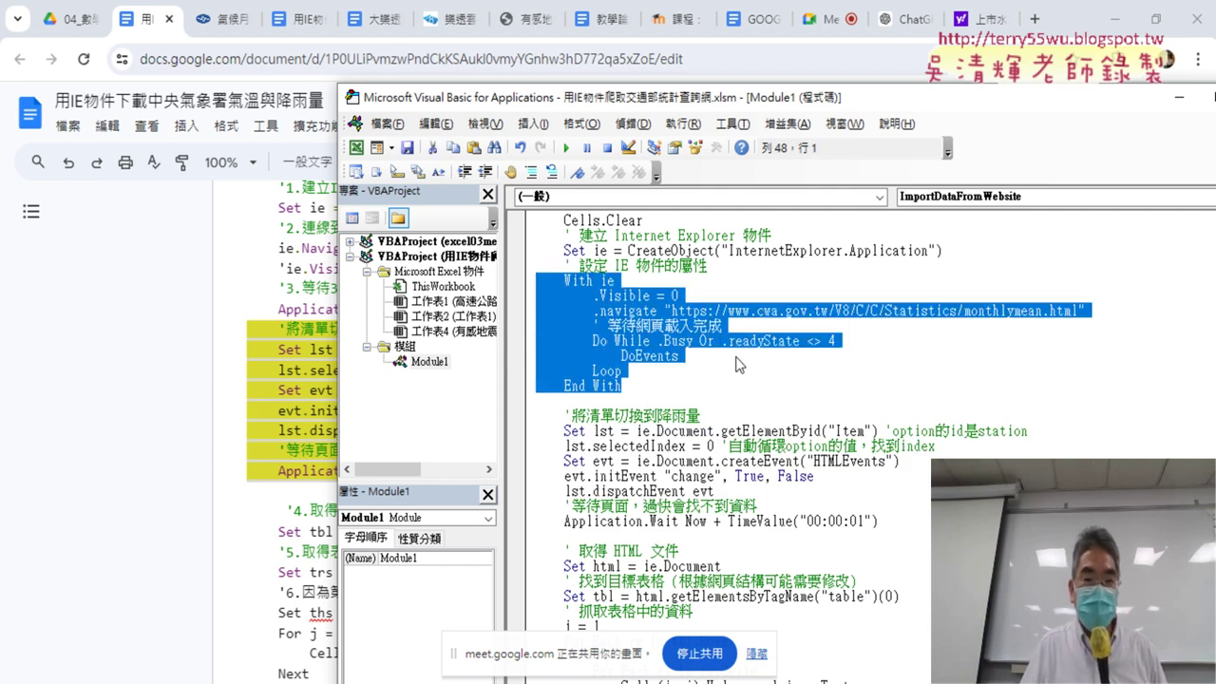
left_click_drag(665, 370, 527, 327)
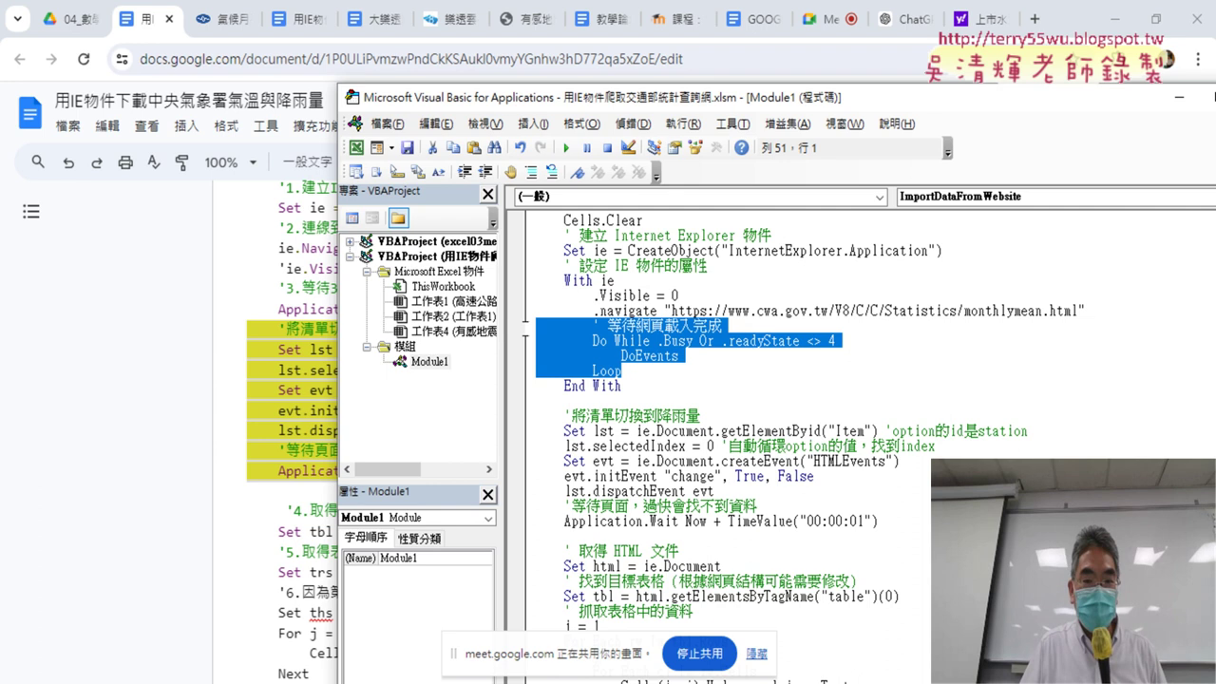
scroll(691, 378, "down", 3)
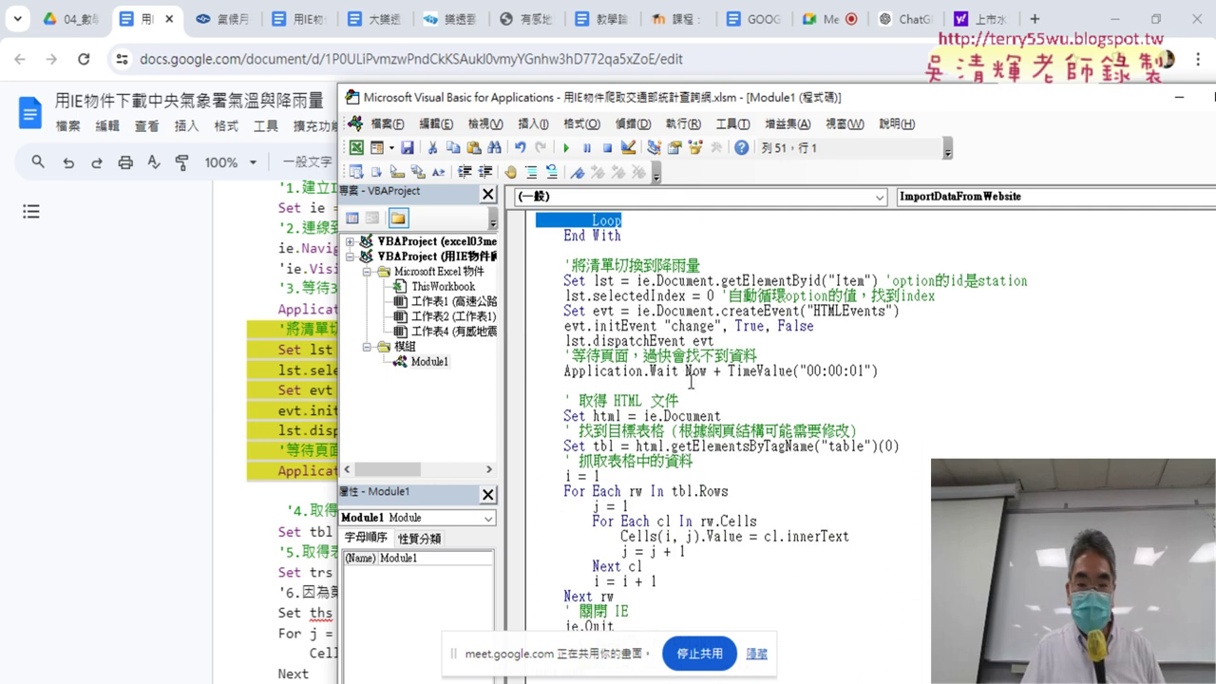